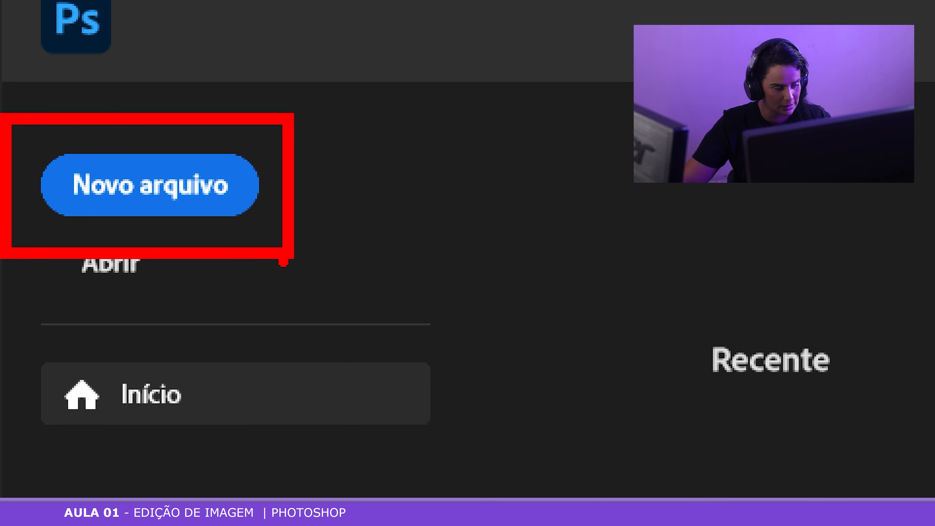
# Start a new document and choose the A4 print preset, 210 x 297 mm at 300 ppi
pyautogui.click(130, 203)
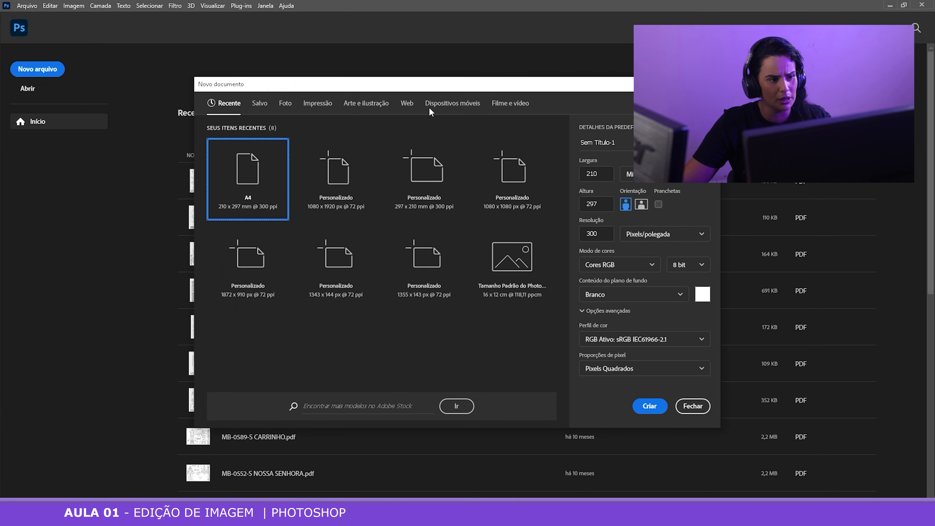
pyautogui.click(514, 107)
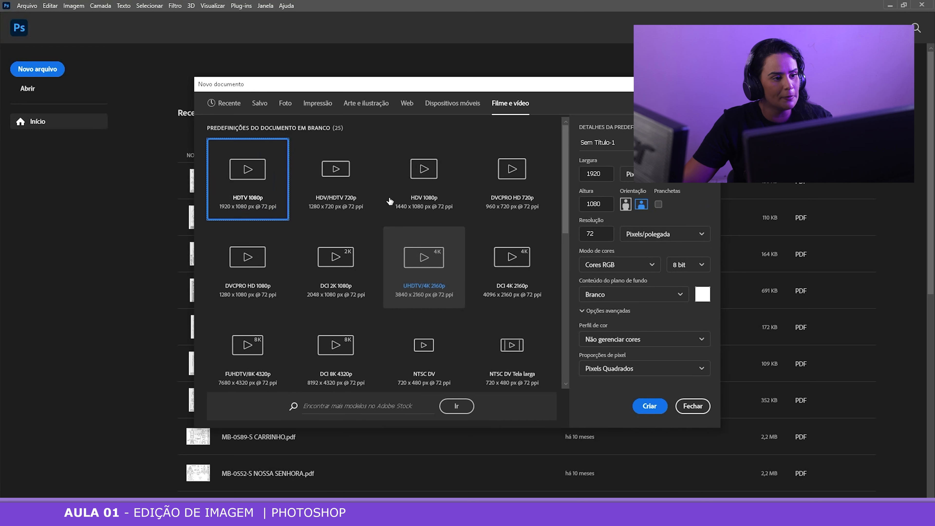
pyautogui.click(366, 103)
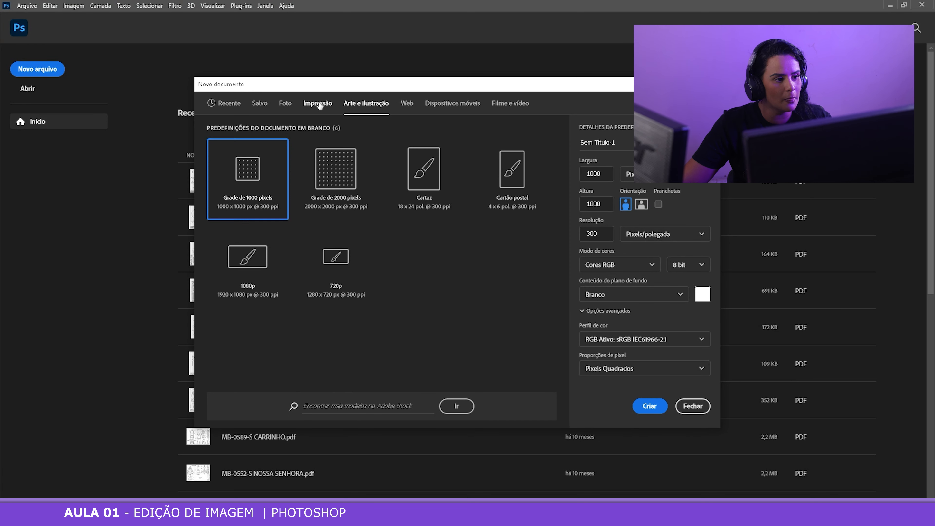
pyautogui.click(318, 104)
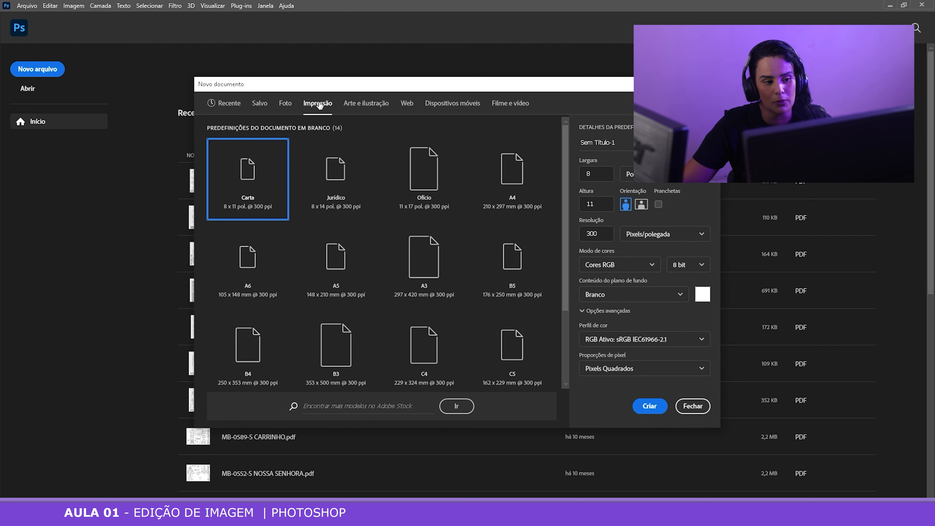
pyautogui.click(499, 158)
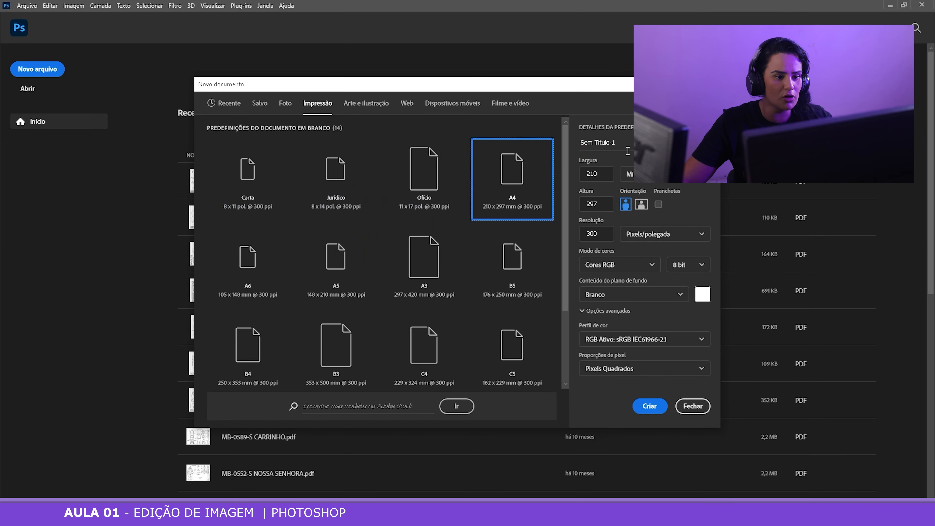
# Name the new document "Aula 01"
pyautogui.click(421, 174)
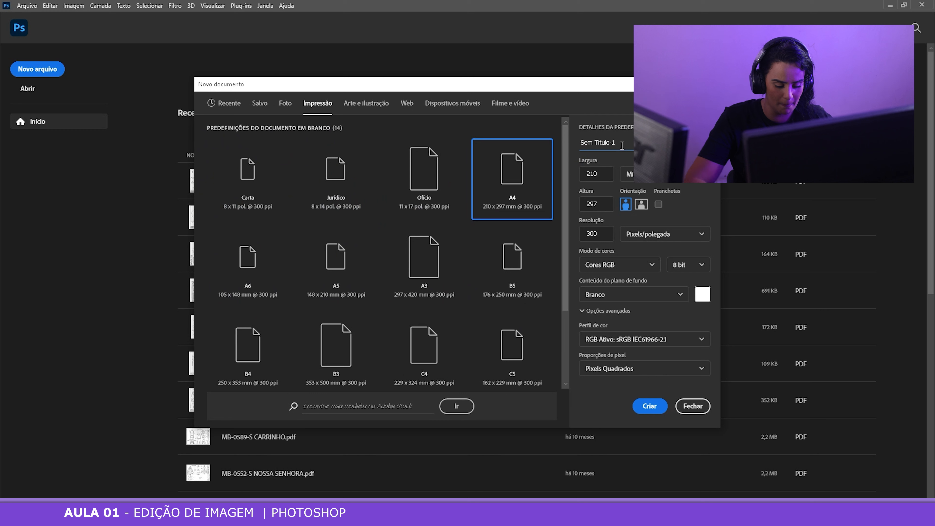
pyautogui.press('BackSpace')
pyautogui.press('BackSpace')
pyautogui.press('BackSpace')
pyautogui.press('BackSpace')
pyautogui.press('BackSpace')
pyautogui.press('BackSpace')
pyautogui.press('BackSpace')
pyautogui.press('BackSpace')
pyautogui.press('BackSpace')
pyautogui.press('BackSpace')
pyautogui.press('BackSpace')
pyautogui.press('BackSpace')
pyautogui.write('aula')
pyautogui.press('BackSpace')
pyautogui.press('BackSpace')
pyautogui.press('BackSpace')
pyautogui.press('BackSpace')
pyautogui.press('BackSpace')
pyautogui.write('Aula 01')
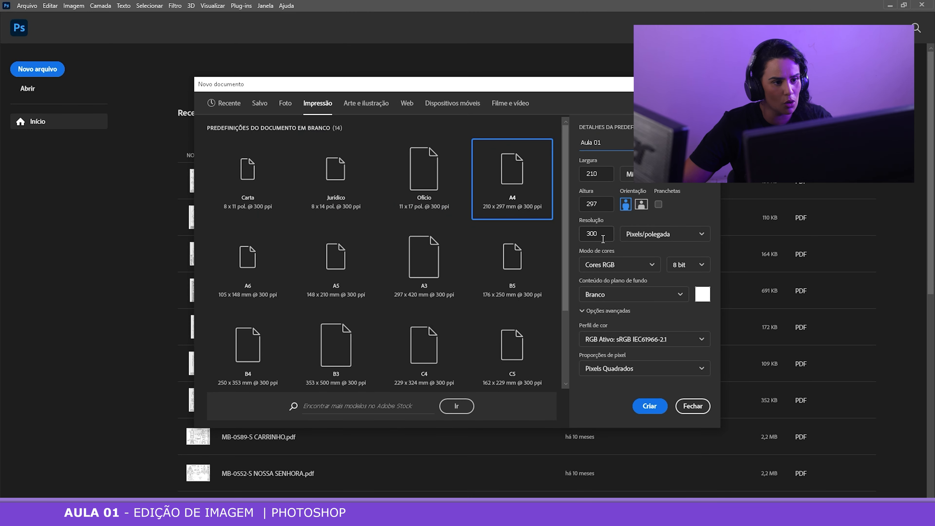
# Examine the width units and colour modes available for the new document, keeping millimetres and RGB
pyautogui.click(703, 178)
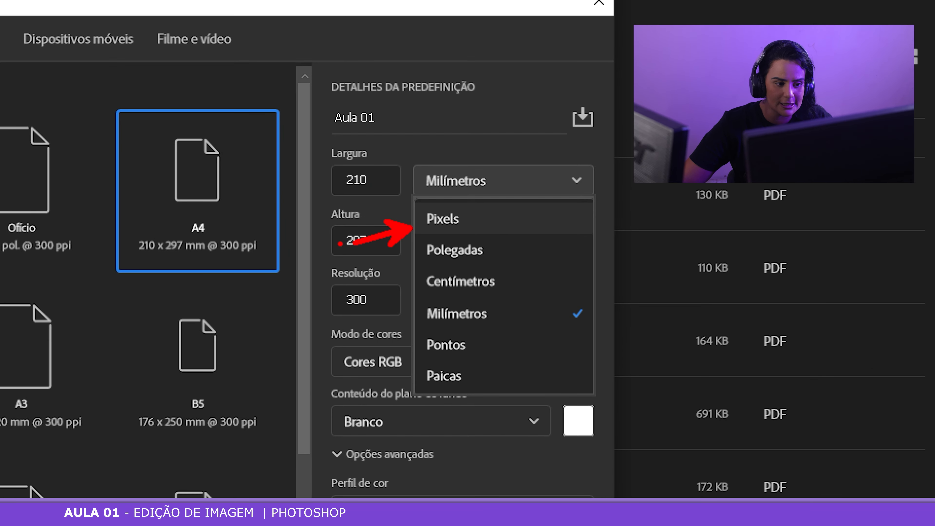
pyautogui.press('Escape')
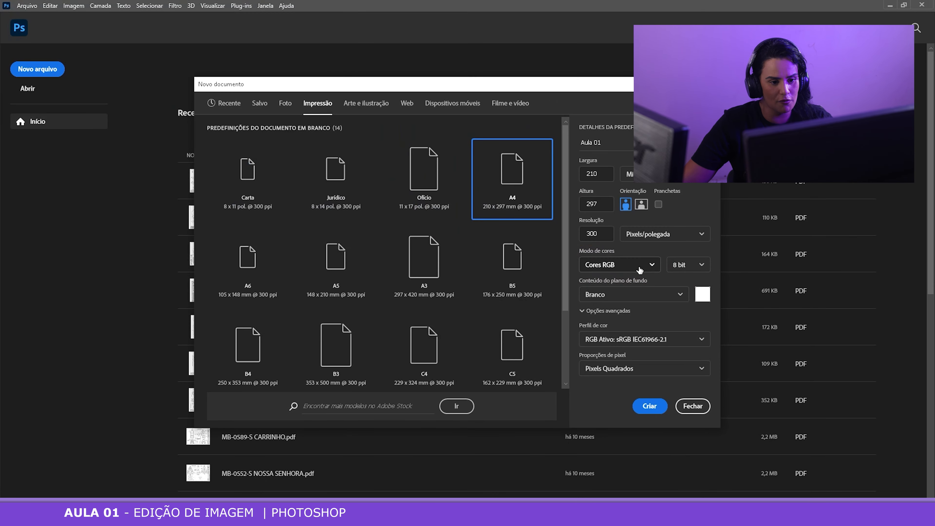
pyautogui.click(652, 265)
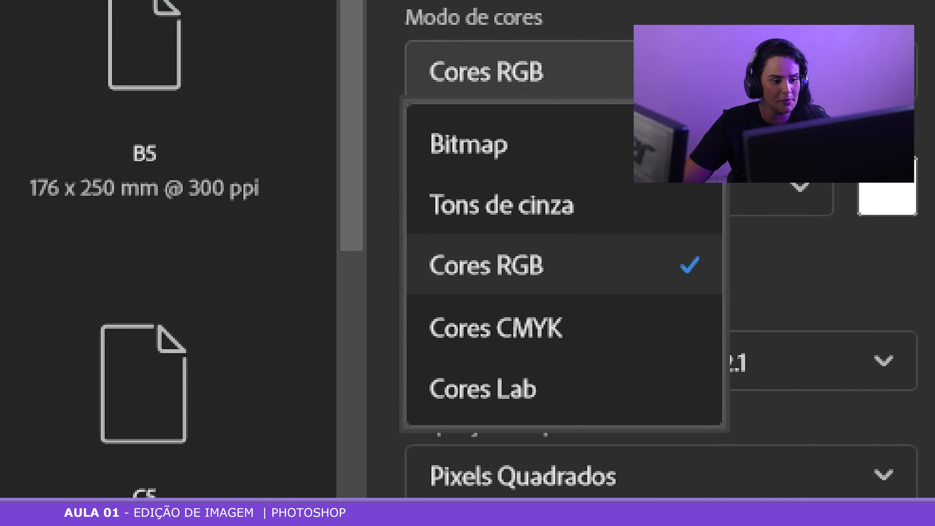
pyautogui.click(474, 267)
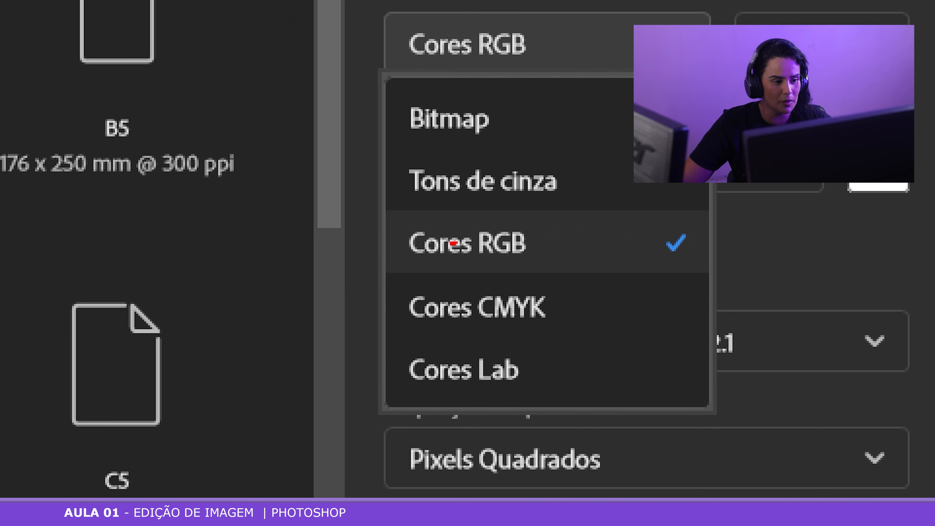
pyautogui.moveTo(378, 235)
pyautogui.mouseDown()
pyautogui.moveTo(630, 319)
pyautogui.moveTo(723, 294)
pyautogui.moveTo(756, 339)
pyautogui.mouseUp()
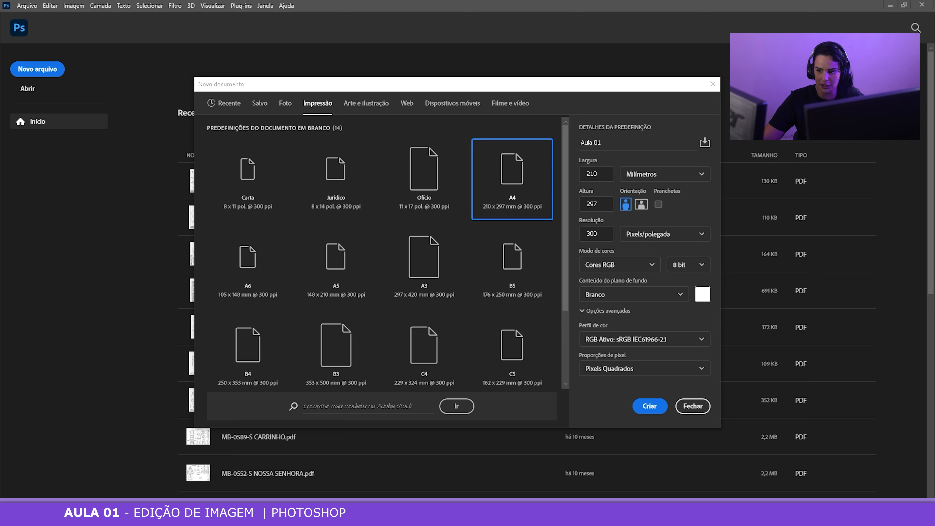
# Switch to the image viewer and enlarge Cores.png to compare the RGB and CMYK colour diagrams
pyautogui.moveTo(624, 210); pyautogui.dragTo(598, 109)
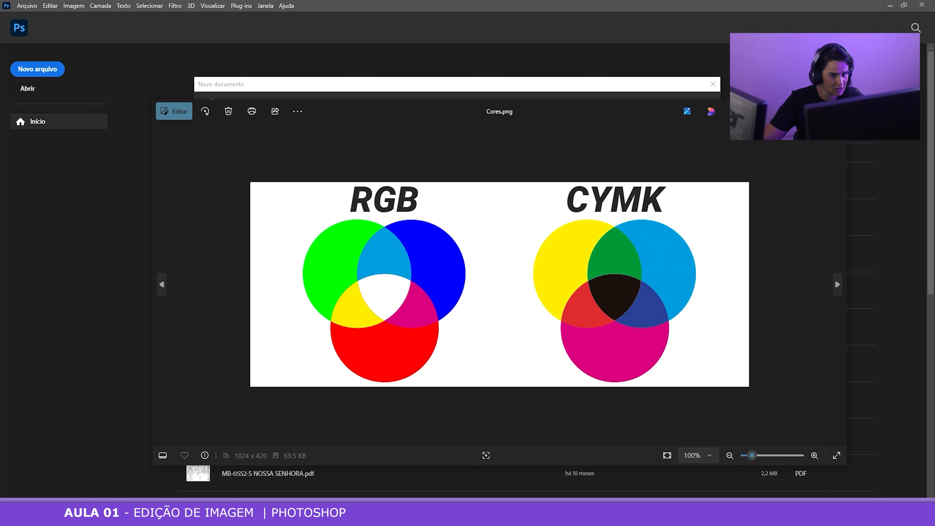
pyautogui.click(811, 112)
pyautogui.scroll(1, 543, 321)
pyautogui.scroll(3, 532, 296)
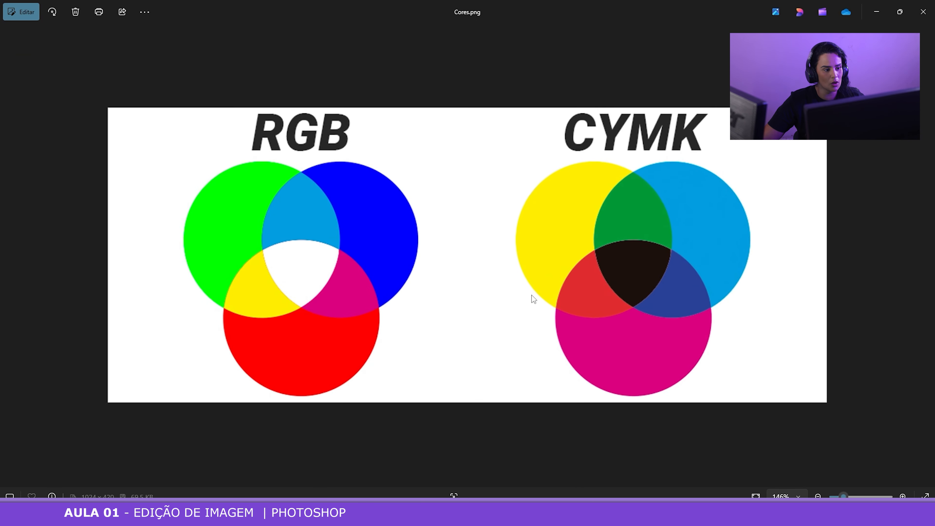
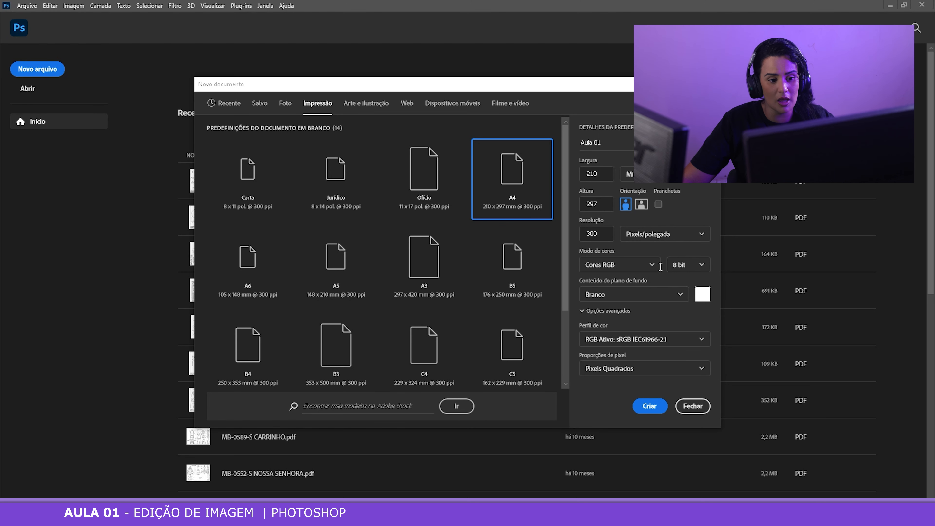
# Set the new document's colour mode to CMYK and create it with a white background
pyautogui.click(652, 264)
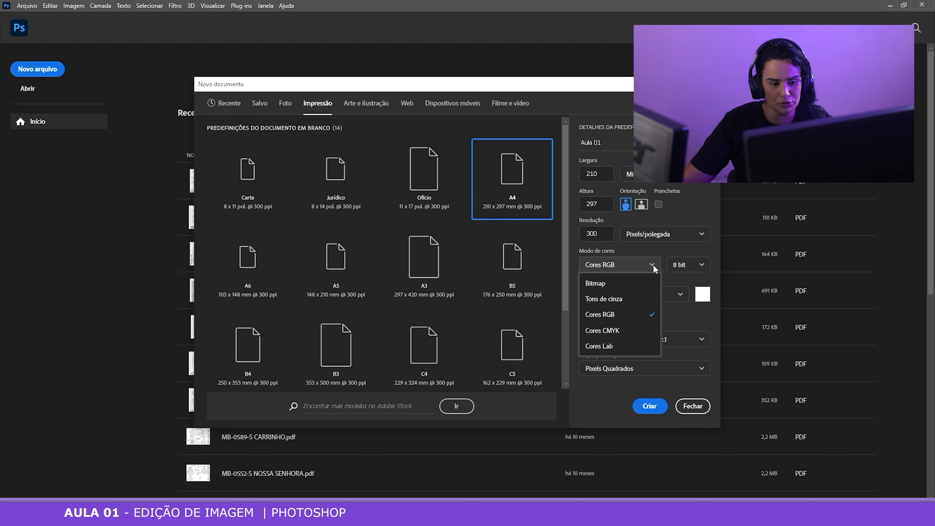
pyautogui.click(632, 329)
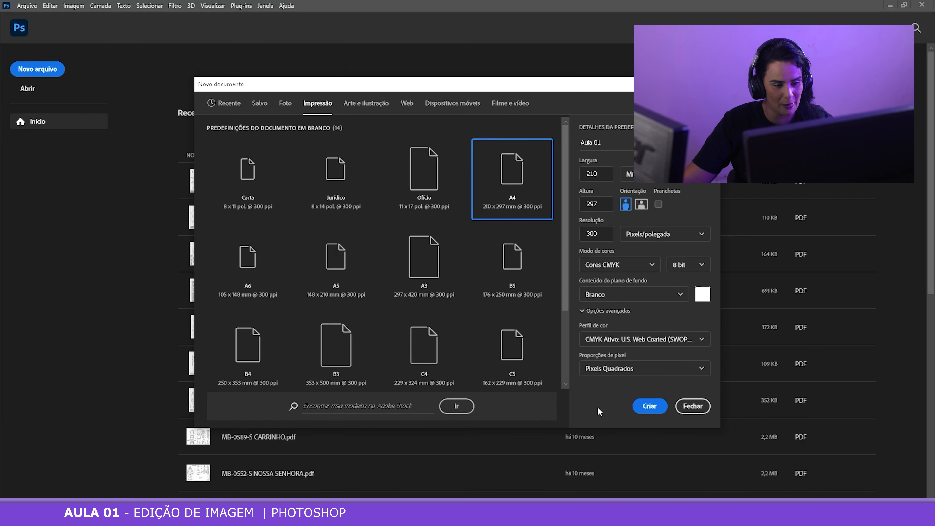
pyautogui.click(603, 291)
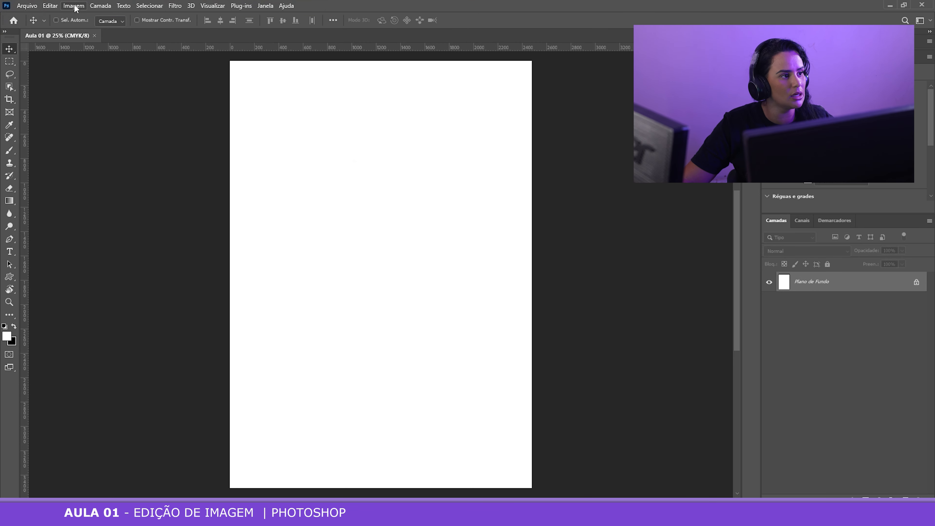
# Look through the menus and the healing, brush and rectangular marquee tools, finishing on the Move tool
pyautogui.click(74, 6)
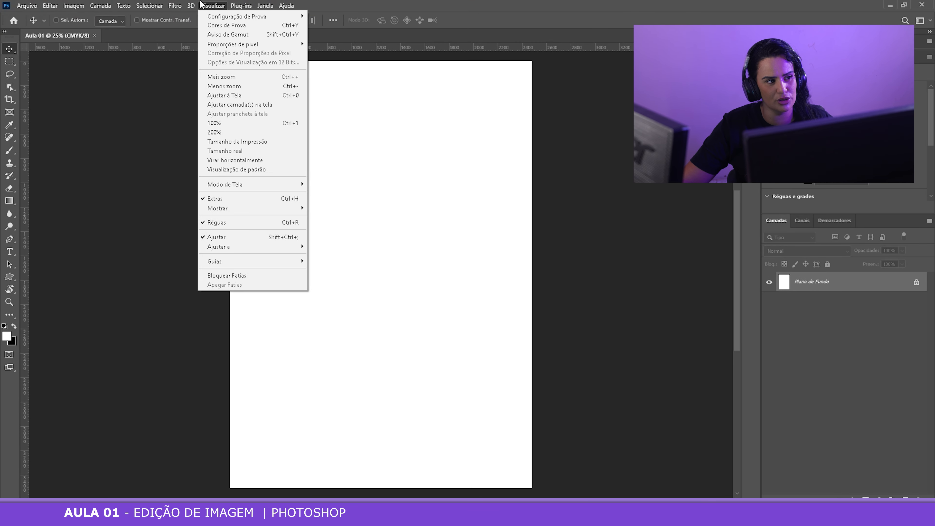
pyautogui.click(89, 80)
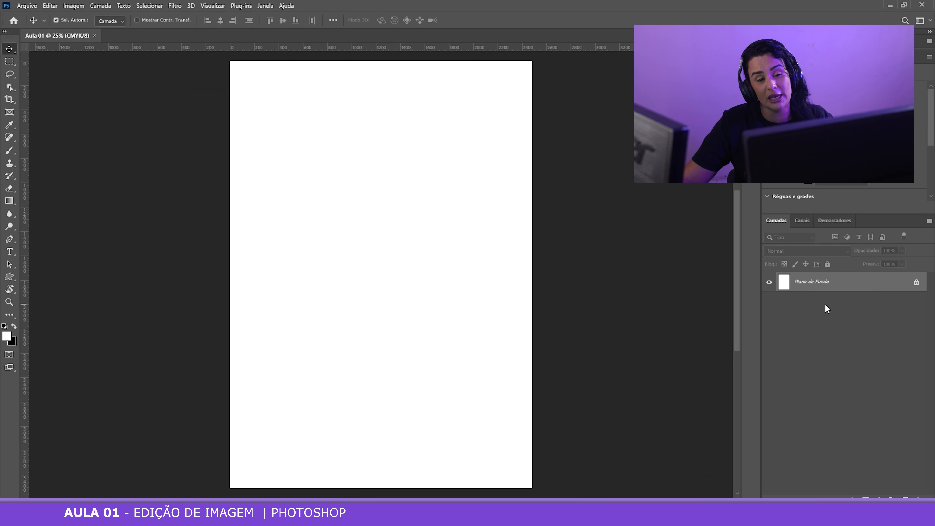
pyautogui.press('ctrl')
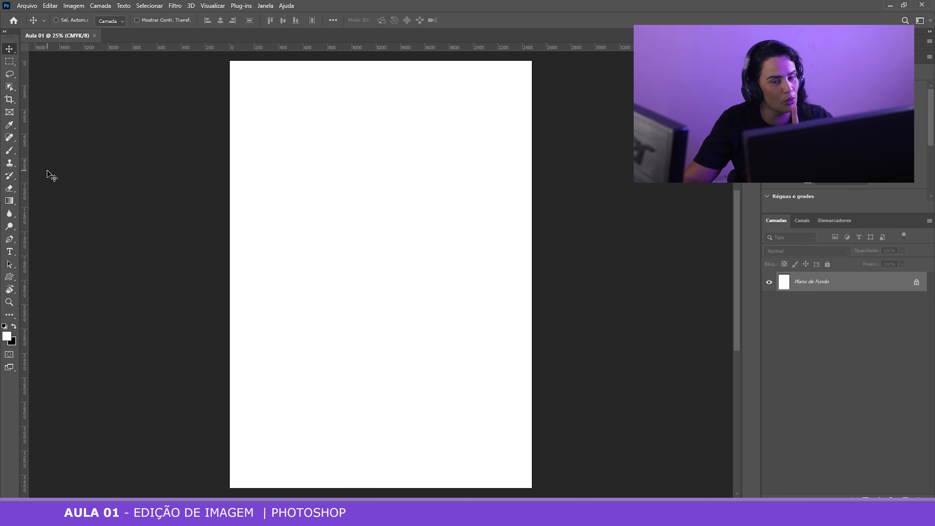
pyautogui.click(56, 20)
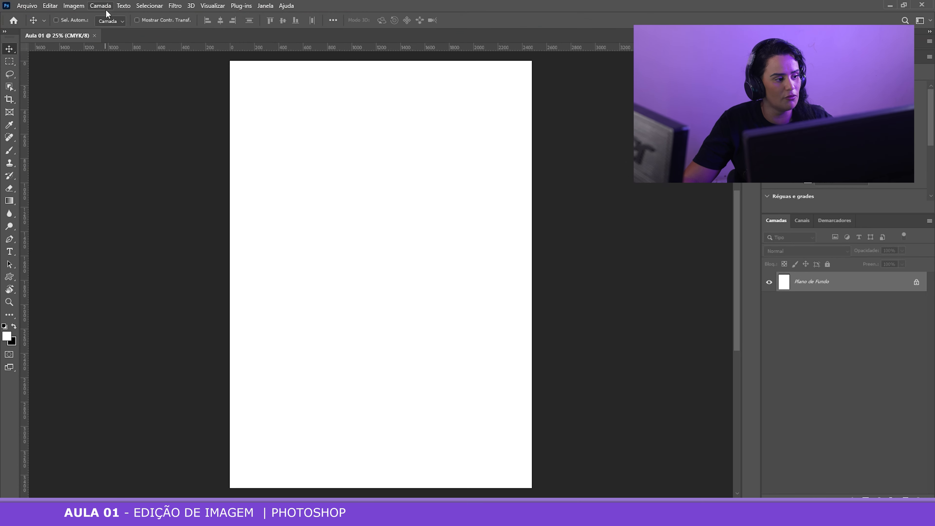
pyautogui.click(9, 137)
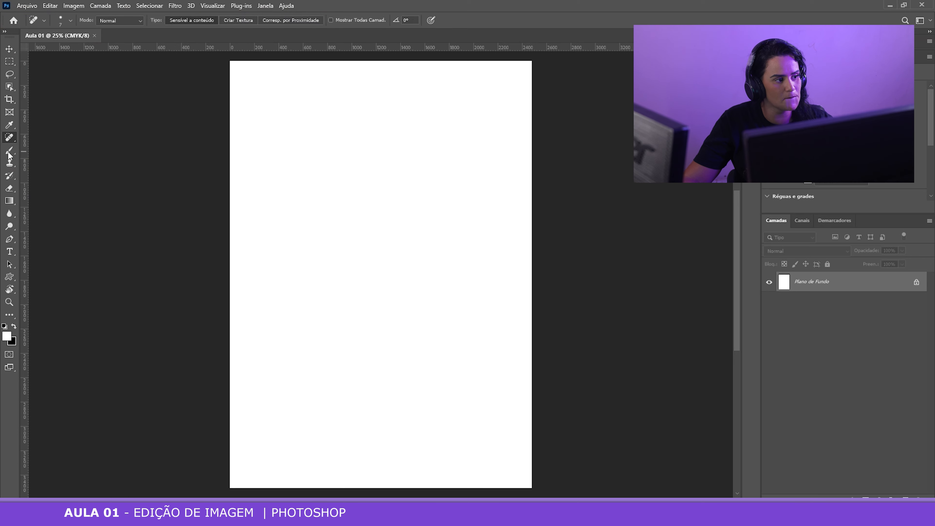
pyautogui.click(9, 153)
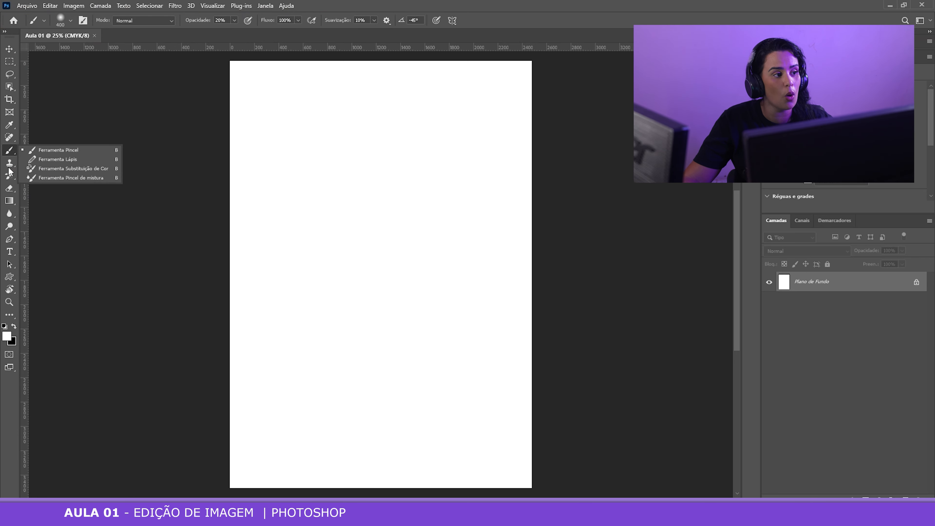
pyautogui.click(2, 28)
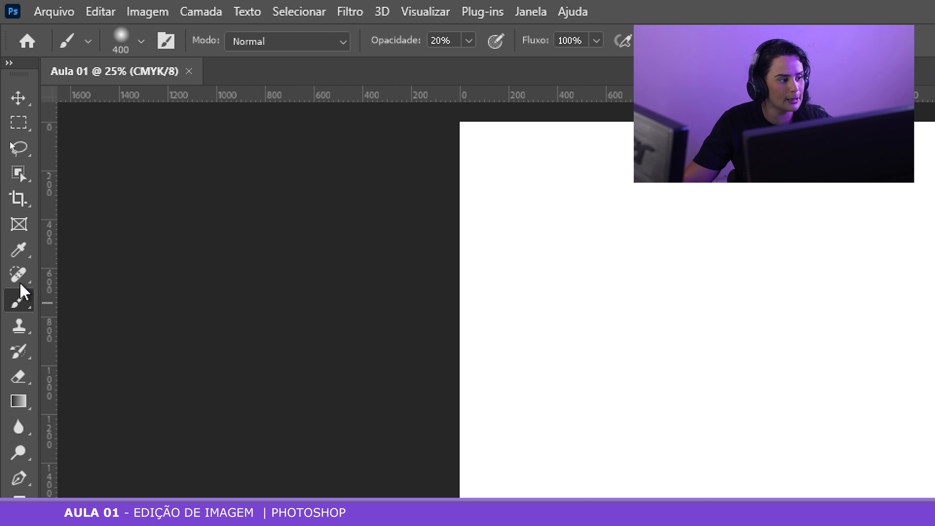
pyautogui.click(27, 127)
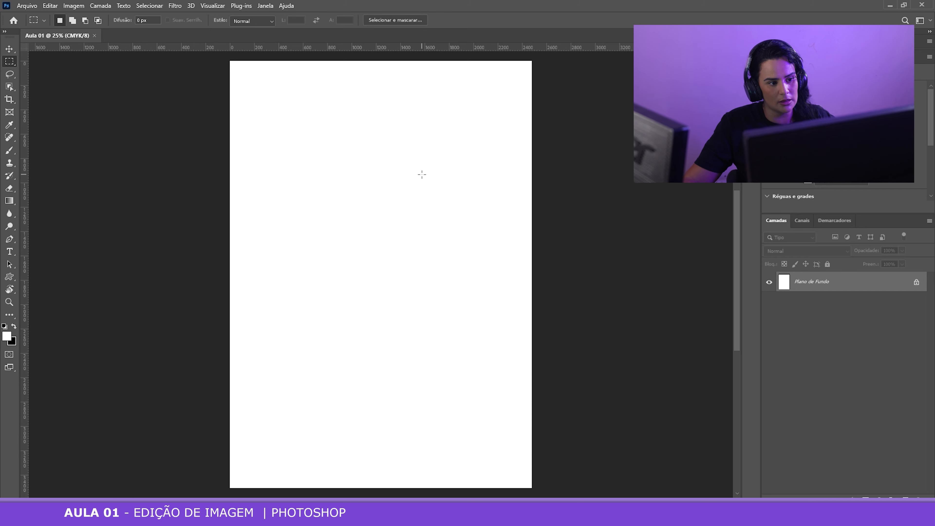
pyautogui.click(9, 49)
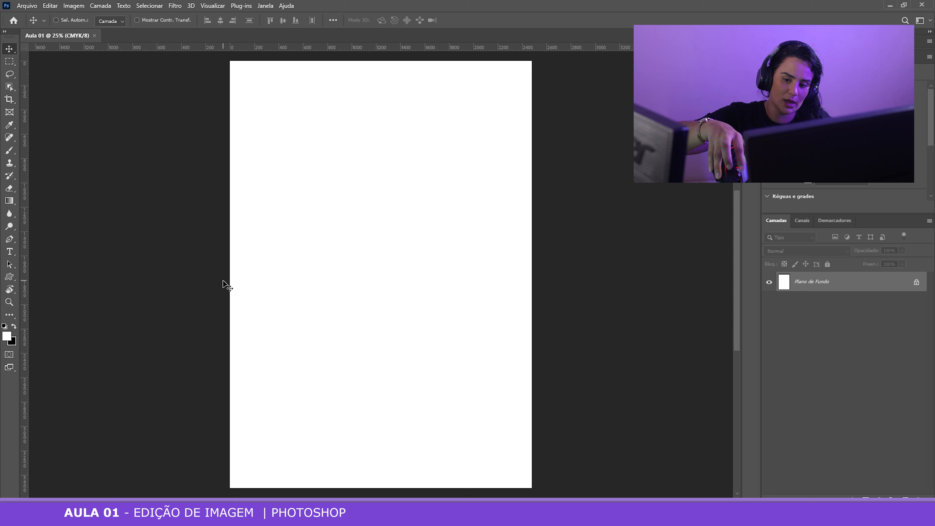
# Zoom in and out on the blank page to view it at different magnifications
pyautogui.scroll(3, 330, 239)
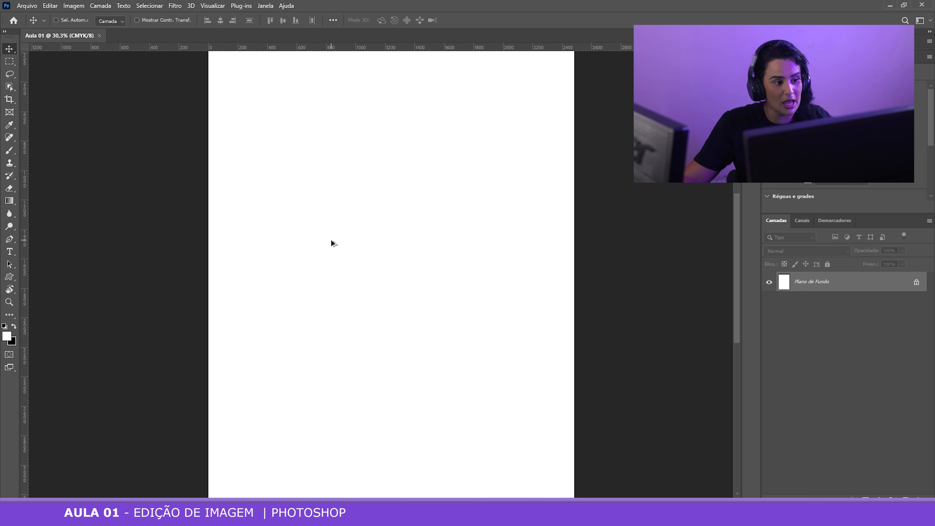
pyautogui.scroll(3, 331, 240)
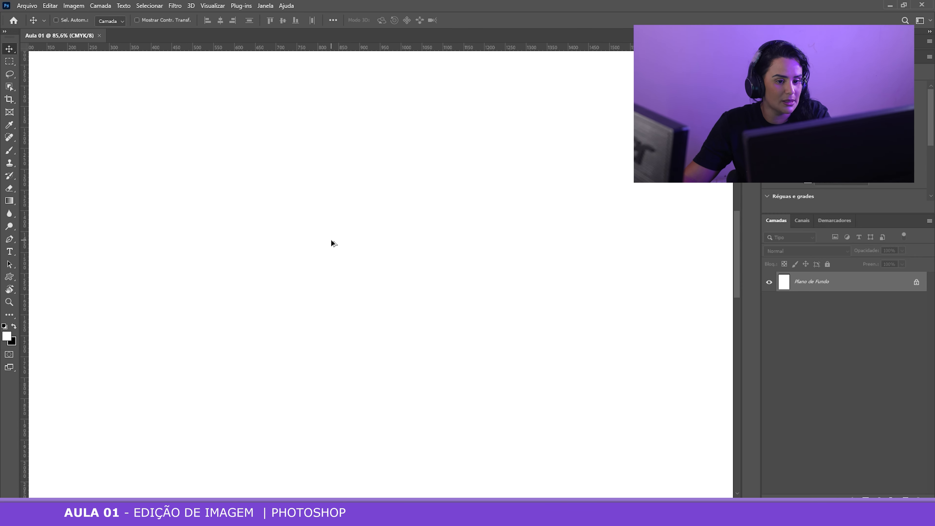
pyautogui.scroll(-4, 331, 239)
pyautogui.scroll(-5, 334, 241)
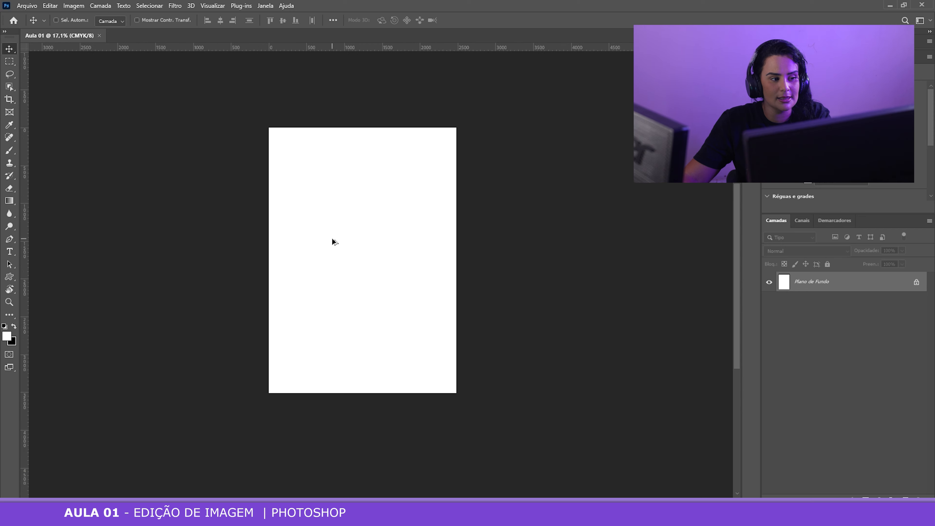
pyautogui.scroll(7, 251, 136)
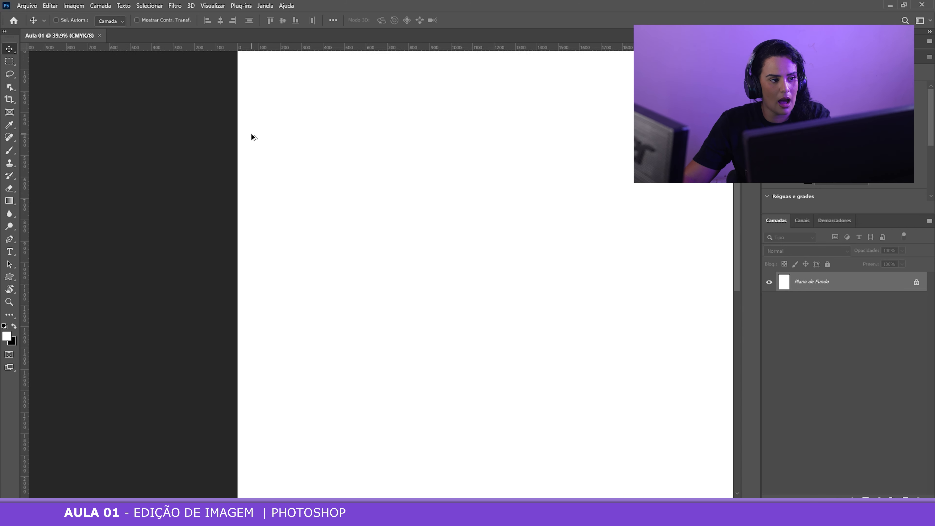
pyautogui.scroll(-3, 250, 132)
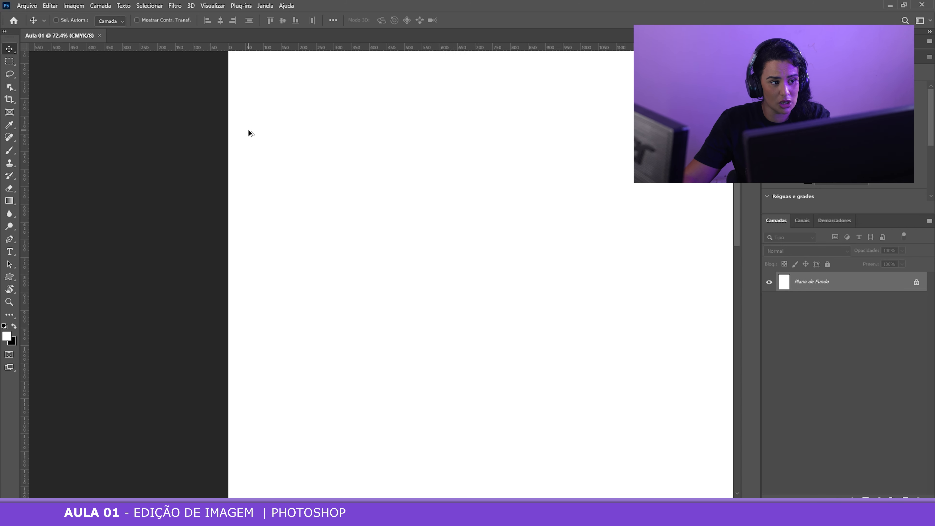
pyautogui.scroll(-2, 247, 130)
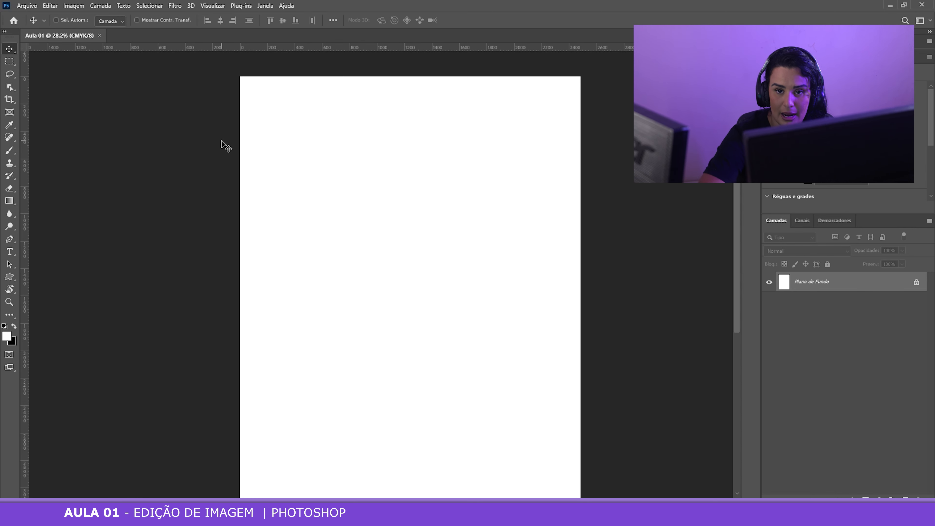
pyautogui.scroll(-1, 284, 148)
pyautogui.scroll(2, 285, 148)
pyautogui.scroll(3, 284, 148)
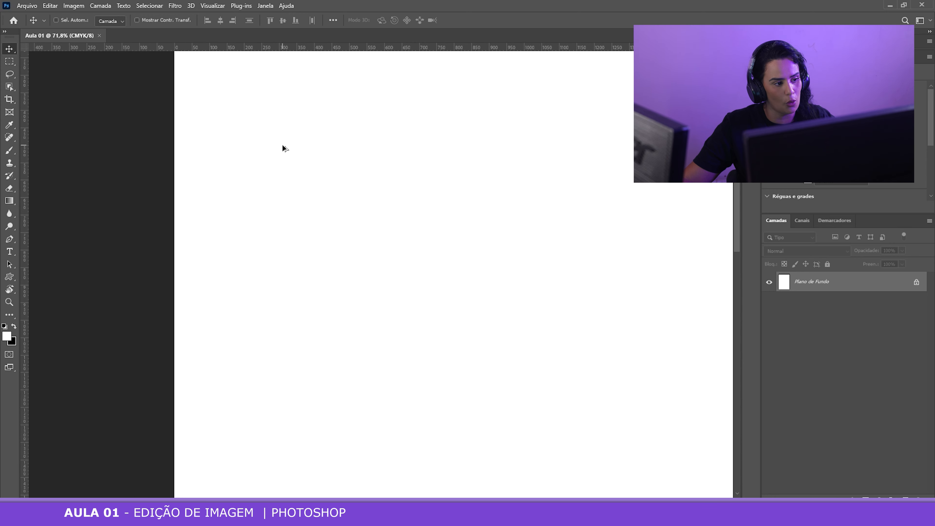
pyautogui.scroll(-2, 284, 148)
pyautogui.scroll(-1, 284, 148)
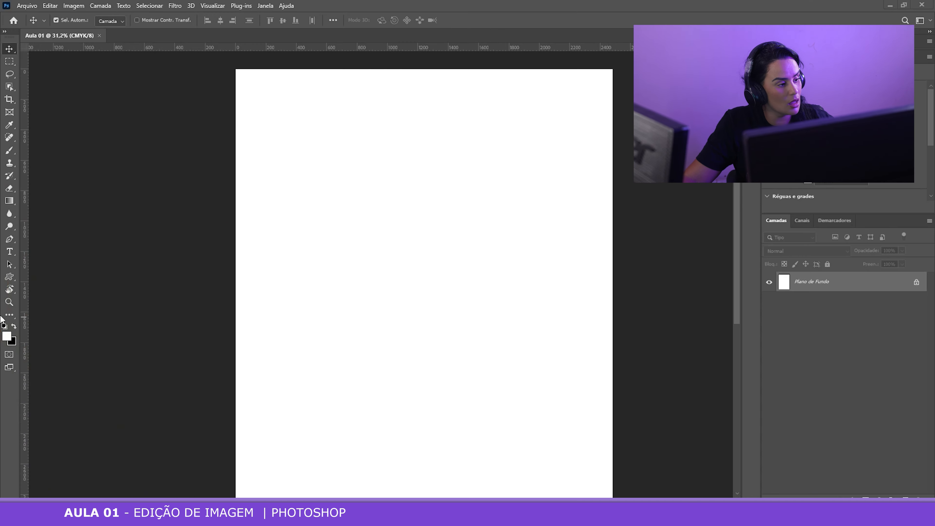
# Zoom in and out on the blank page with the Zoom tool's scrubby zoom
pyautogui.click(19, 222)
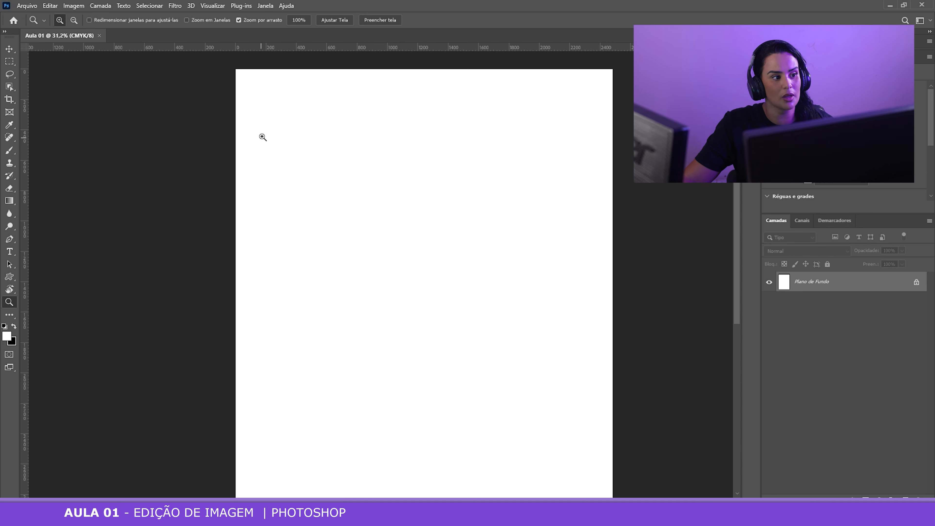
pyautogui.moveTo(272, 139)
pyautogui.mouseDown()
pyautogui.moveTo(484, 84)
pyautogui.moveTo(440, 115)
pyautogui.moveTo(228, 196)
pyautogui.moveTo(169, 190)
pyautogui.moveTo(282, 242)
pyautogui.moveTo(112, 153)
pyautogui.moveTo(213, 213)
pyautogui.moveTo(173, 163)
pyautogui.moveTo(287, 237)
pyautogui.moveTo(205, 150)
pyautogui.moveTo(211, 144)
pyautogui.moveTo(275, 184)
pyautogui.moveTo(187, 119)
pyautogui.moveTo(290, 166)
pyautogui.moveTo(219, 125)
pyautogui.moveTo(257, 141)
pyautogui.mouseUp()
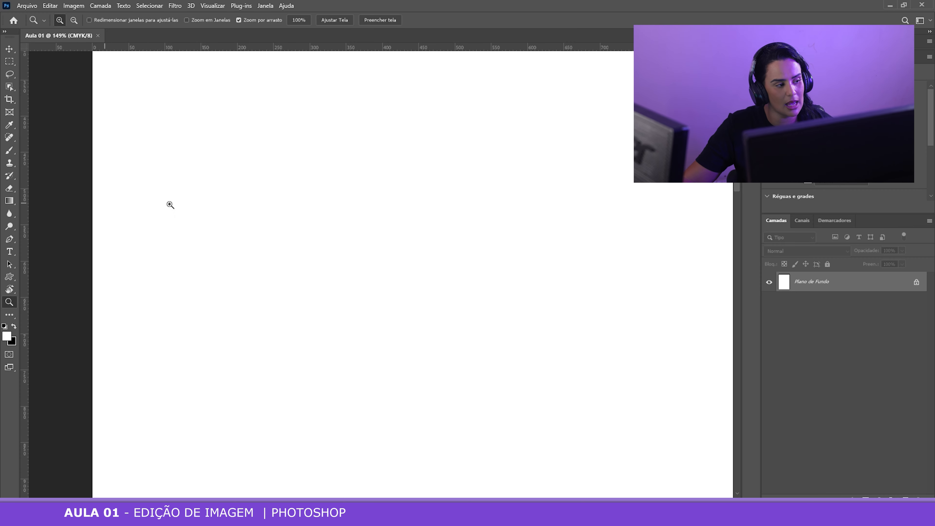
pyautogui.moveTo(506, 411); pyautogui.dragTo(387, 345)
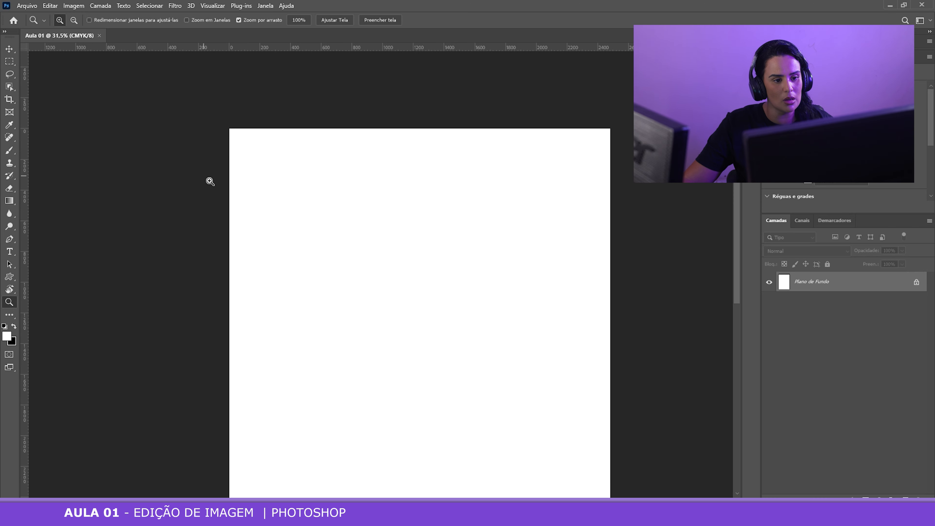
pyautogui.moveTo(611, 340)
pyautogui.mouseDown()
pyautogui.moveTo(626, 334)
pyautogui.moveTo(780, 407)
pyautogui.moveTo(651, 363)
pyautogui.moveTo(563, 314)
pyautogui.moveTo(616, 336)
pyautogui.mouseUp()
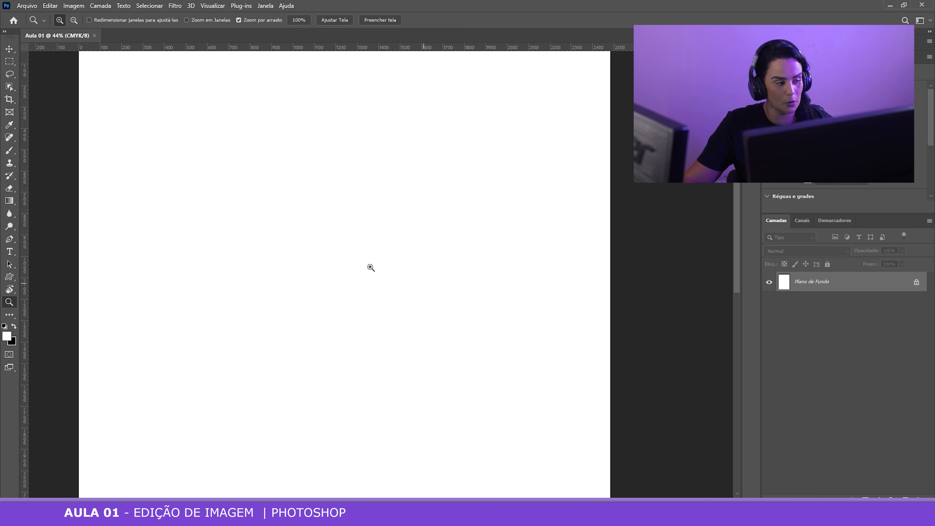
pyautogui.moveTo(350, 250); pyautogui.dragTo(243, 209)
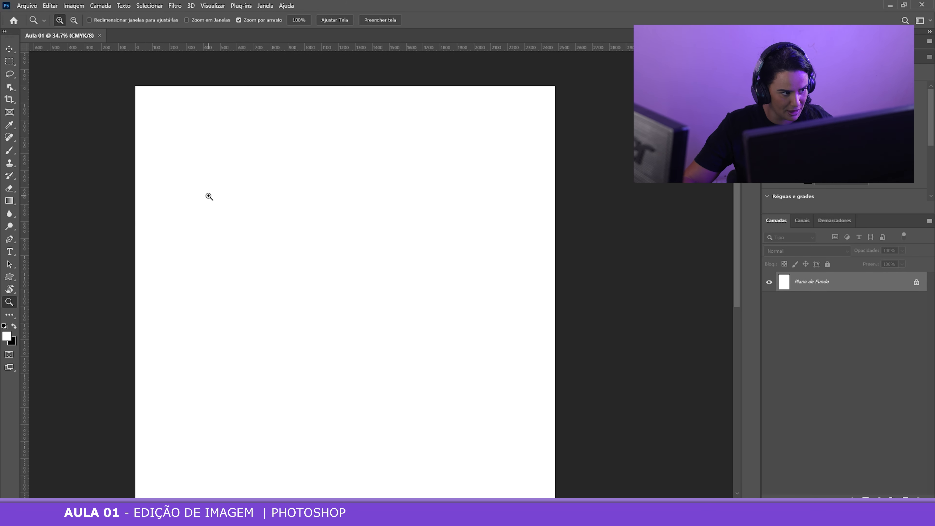
# Activate the Move tool and turn off its automatic selection option
pyautogui.click(10, 49)
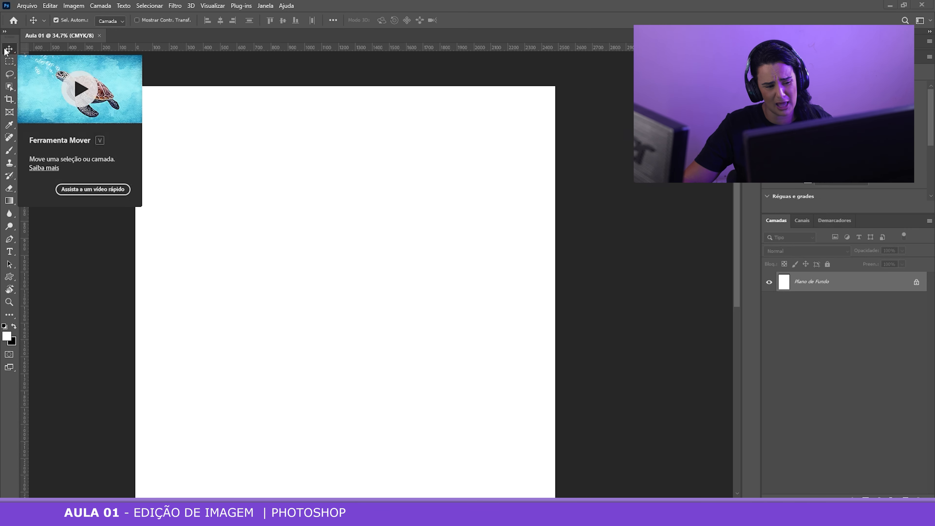
pyautogui.click(56, 20)
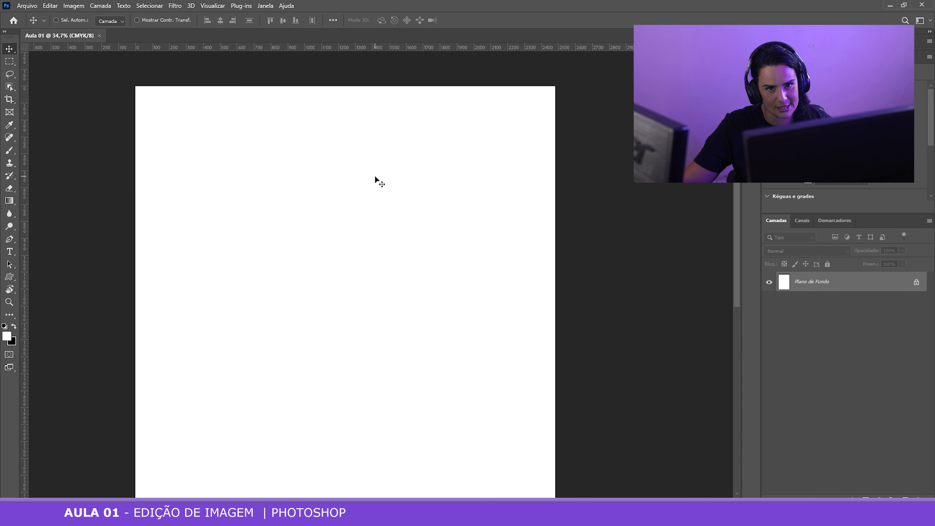
# Pan around the blank page with the temporary Hand tool at different magnifications
pyautogui.press('space')
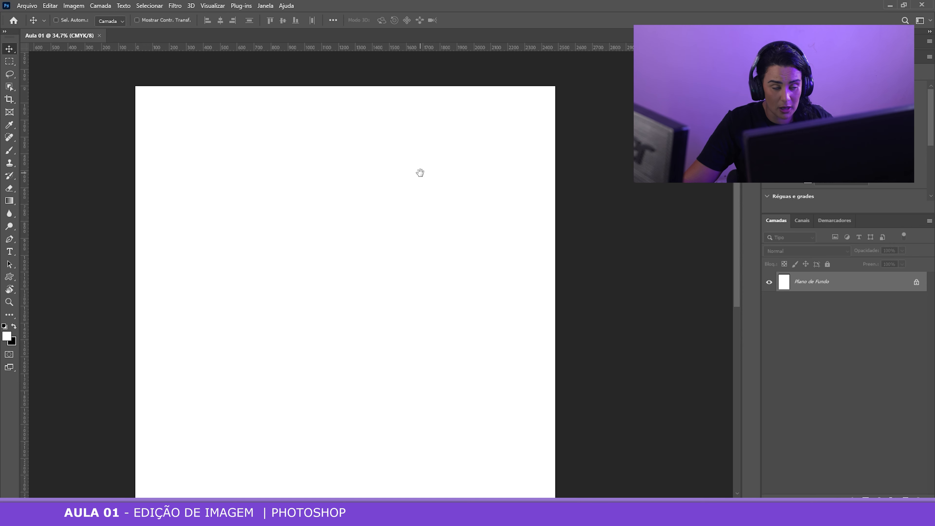
pyautogui.moveTo(298, 125); pyautogui.dragTo(200, 210)
pyautogui.moveTo(402, 244); pyautogui.dragTo(471, 222)
pyautogui.moveTo(278, 142); pyautogui.dragTo(340, 309)
pyautogui.scroll(6, 319, 345)
pyautogui.moveTo(489, 355); pyautogui.dragTo(417, 244)
pyautogui.moveTo(513, 374); pyautogui.dragTo(597, 296)
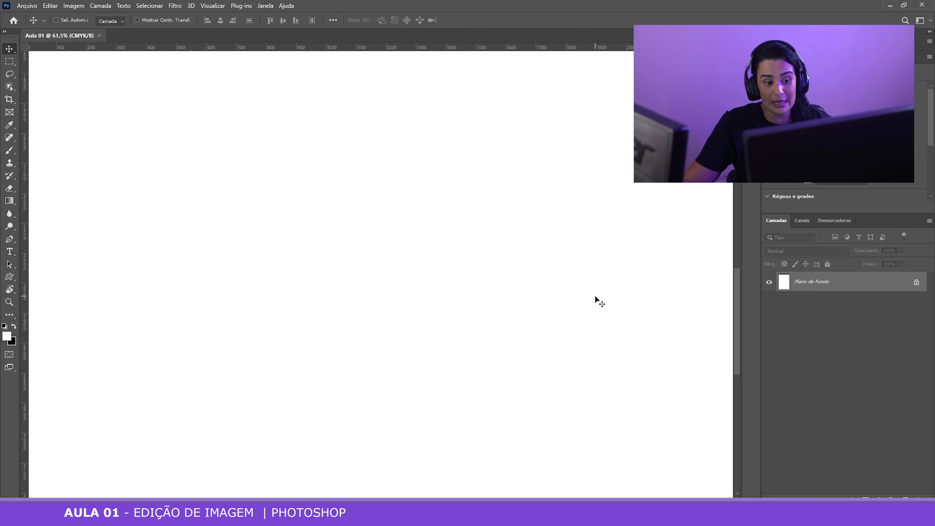
pyautogui.click(9, 150)
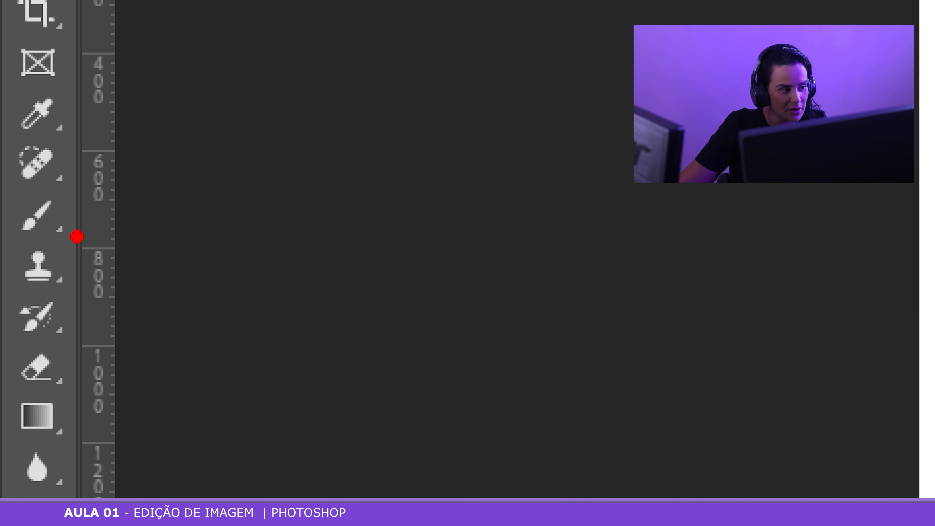
pyautogui.moveTo(67, 248); pyautogui.dragTo(123, 274)
pyautogui.moveTo(65, 198); pyautogui.dragTo(122, 225)
pyautogui.moveTo(74, 145); pyautogui.dragTo(127, 179)
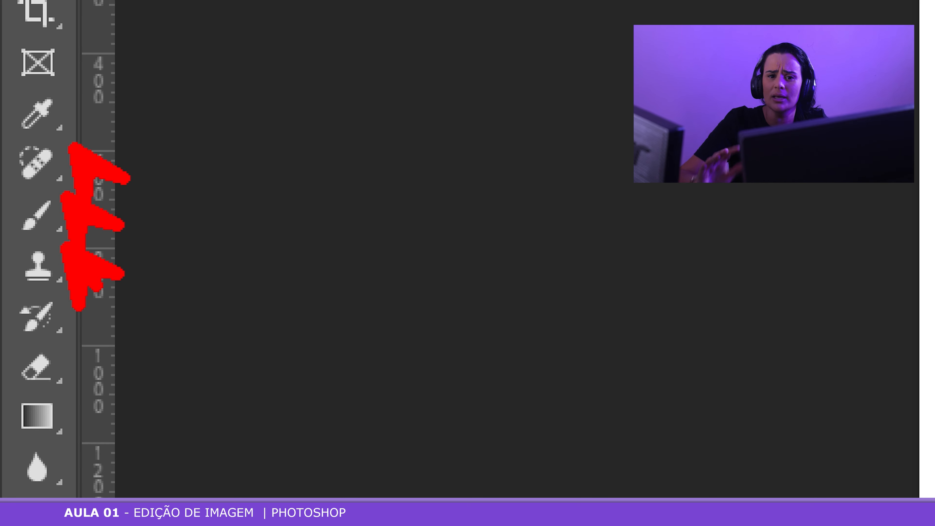
pyautogui.press('Escape')
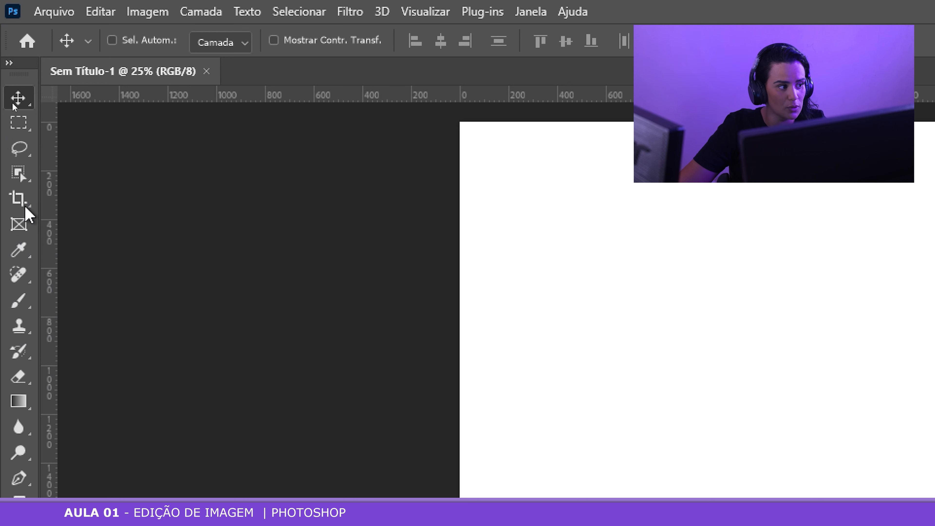
# Look through the tools grouped under the rectangular marquee, brush and Hand tools, finishing on the Move tool
pyautogui.click(19, 122)
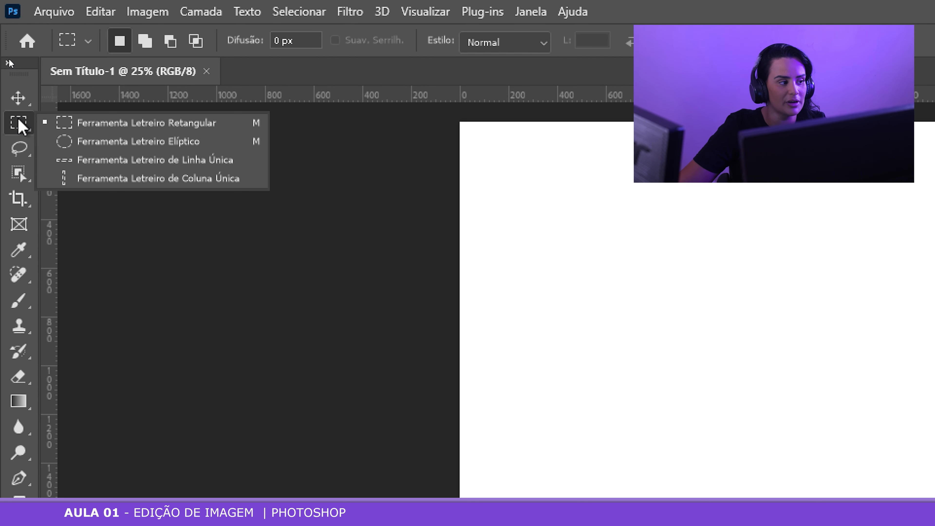
pyautogui.click(18, 301)
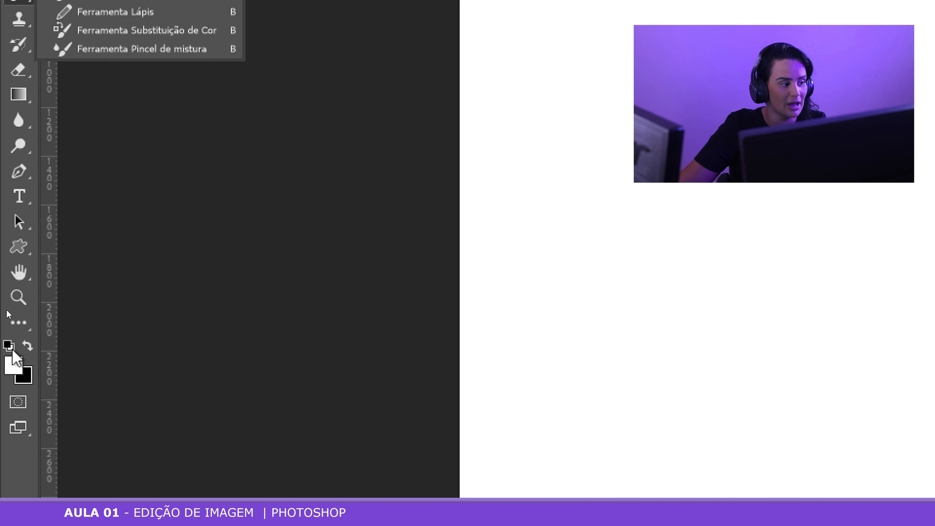
pyautogui.rightClick(27, 279)
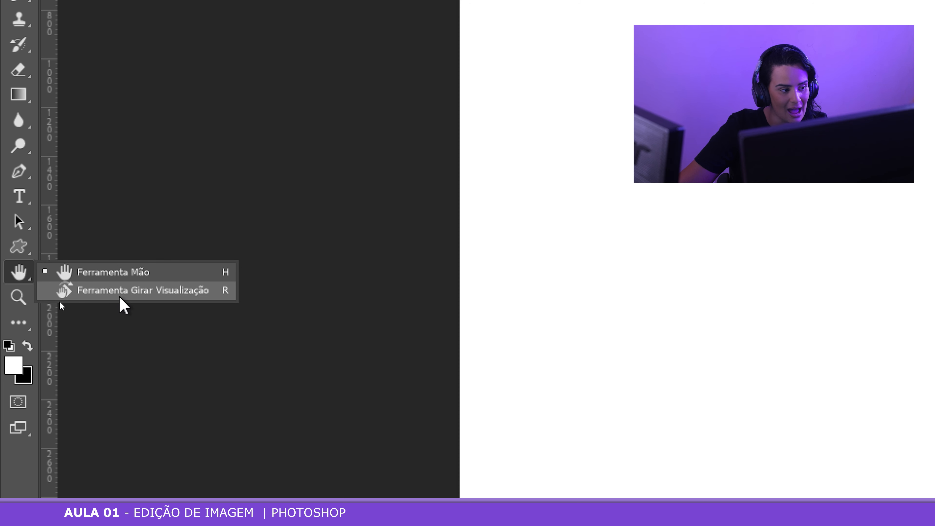
pyautogui.click(119, 272)
pyautogui.scroll(5, 52, 125)
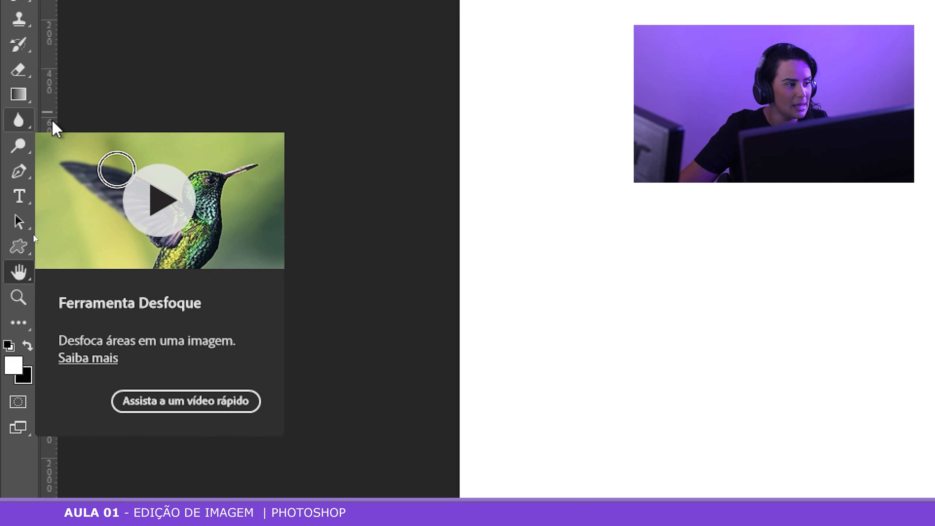
pyautogui.scroll(1, 53, 121)
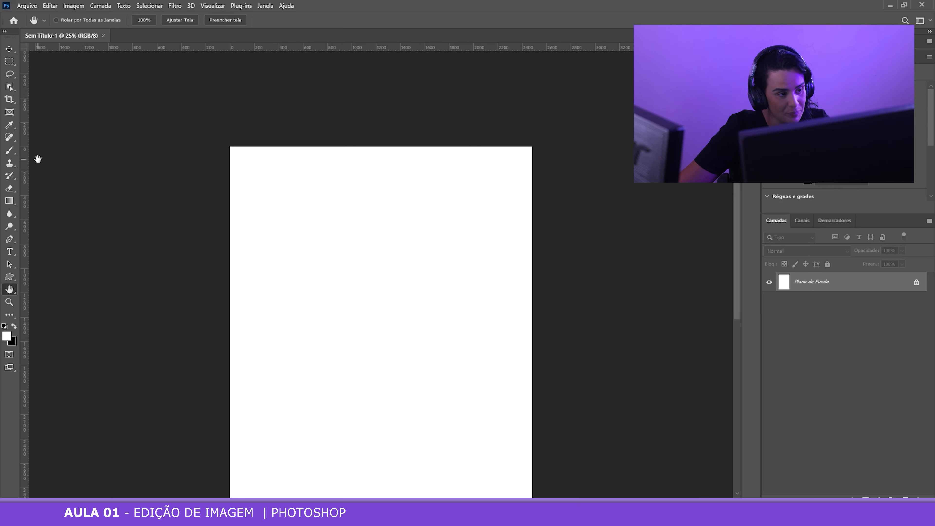
pyautogui.click(9, 49)
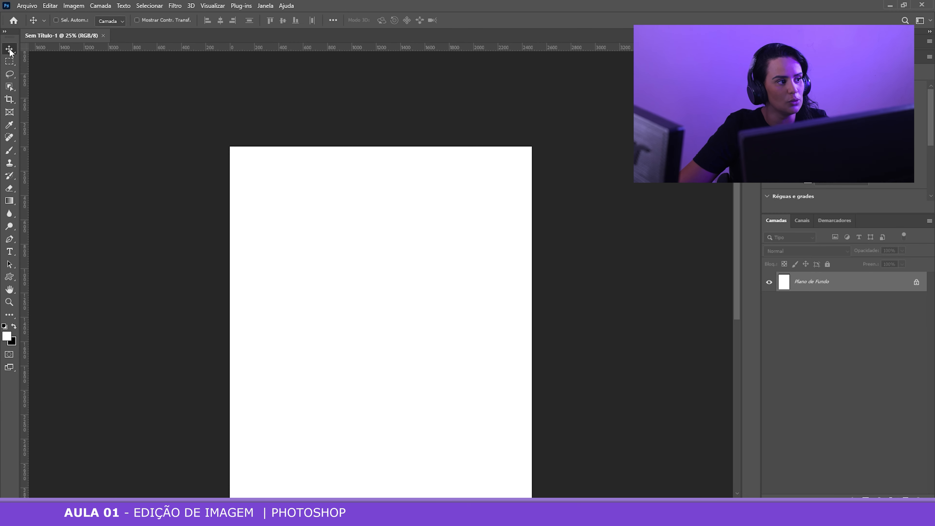
pyautogui.scroll(-2, 259, 165)
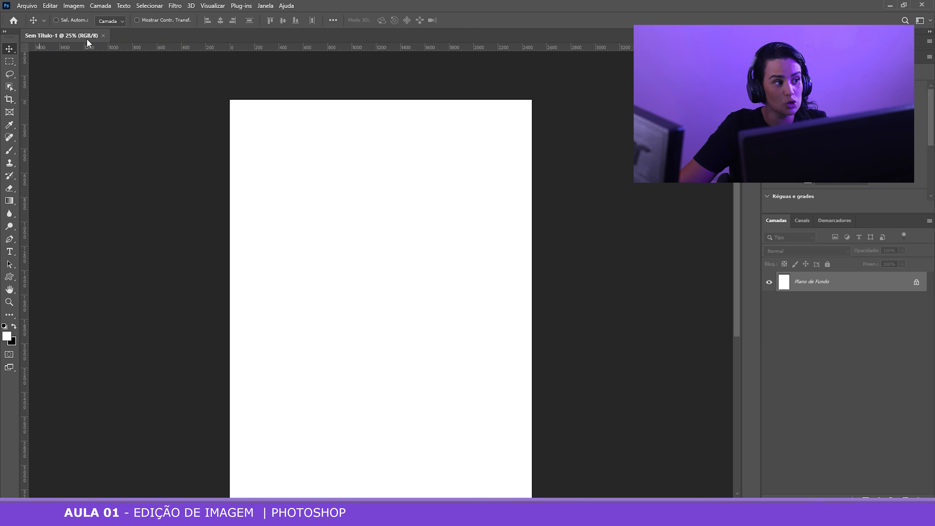
# Close the untitled RGB document and bring up the browser with pxhere.com at full-screen size
pyautogui.click(102, 36)
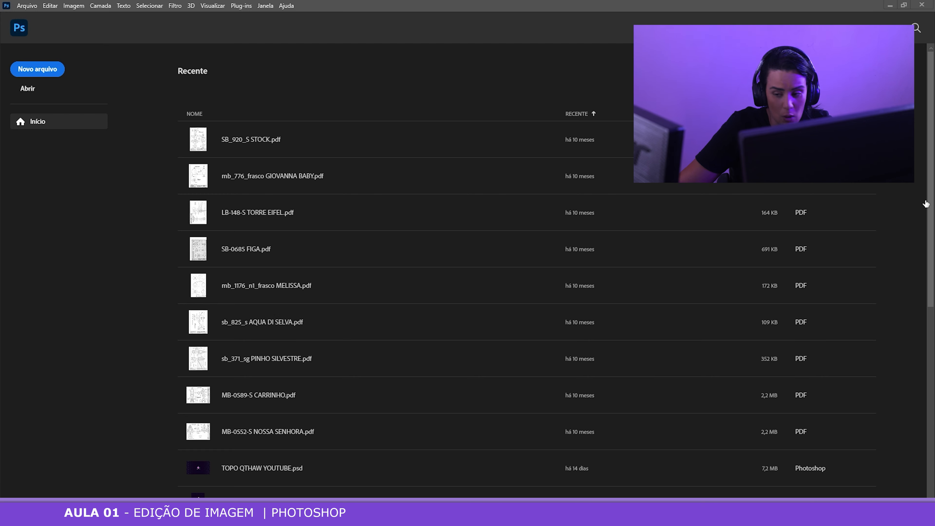
pyautogui.moveTo(933, 106); pyautogui.dragTo(472, 209)
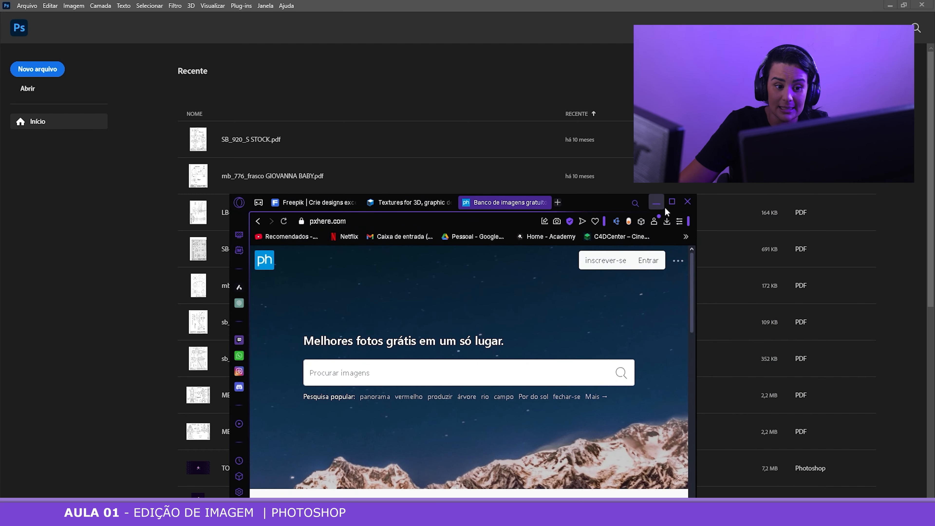
pyautogui.click(669, 200)
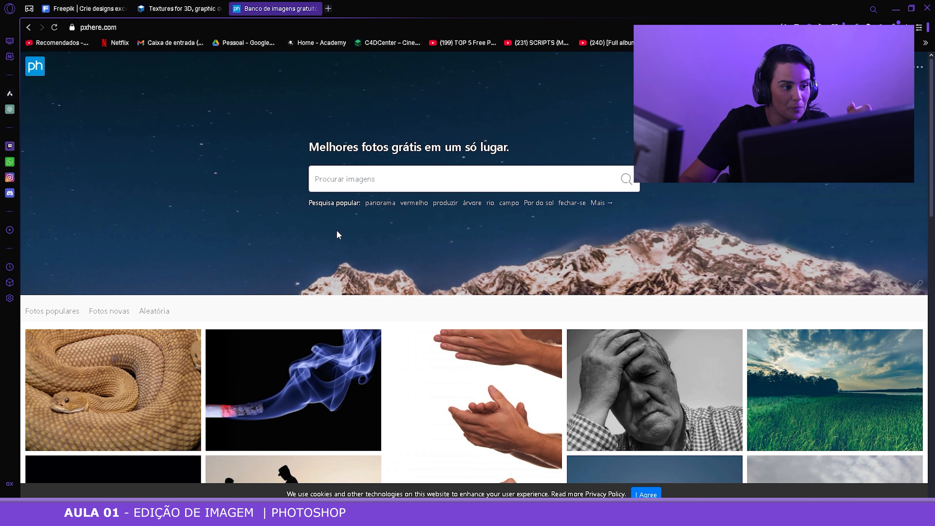
pyautogui.click(375, 173)
pyautogui.write('pari')
pyautogui.press('Return')
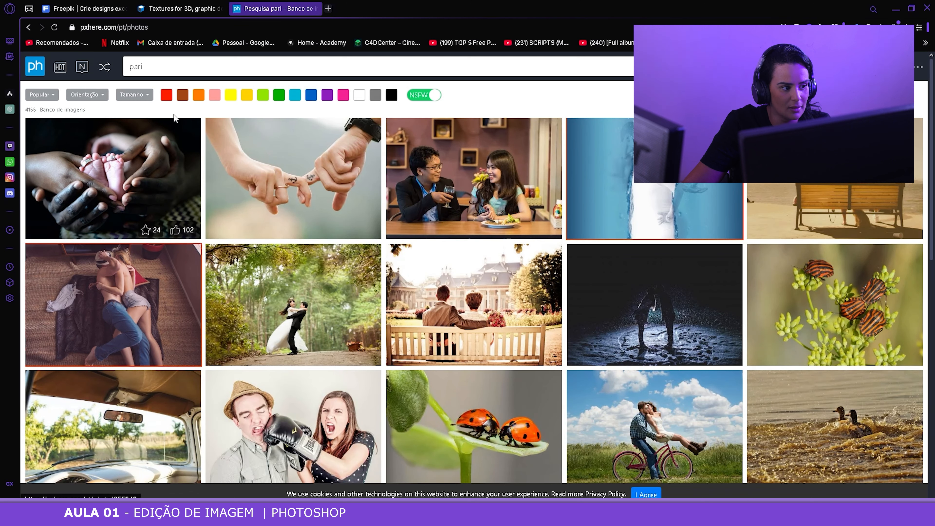
# Search pxhere.com for "paris" and open the photo of the lit Eiffel Tower with street traffic
pyautogui.moveTo(211, 66); pyautogui.dragTo(108, 66)
pyautogui.write('paris')
pyautogui.press('Return')
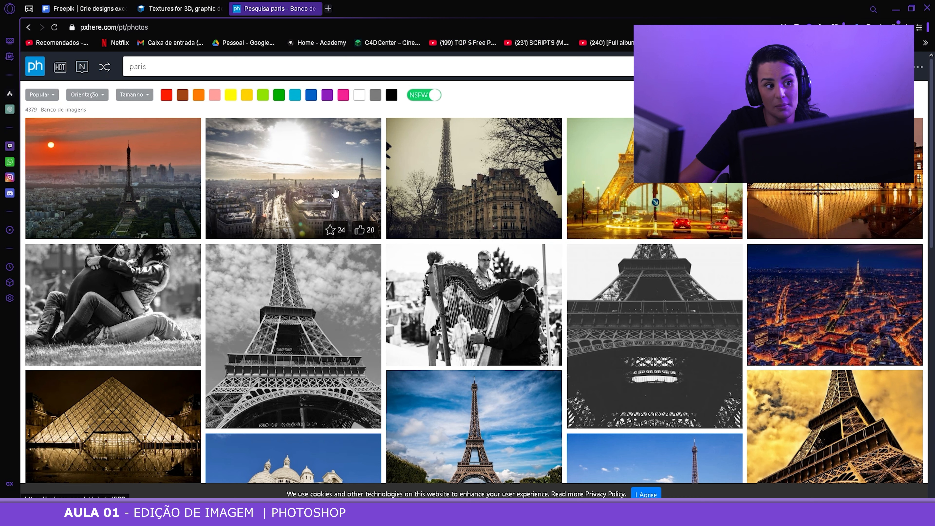
pyautogui.click(620, 165)
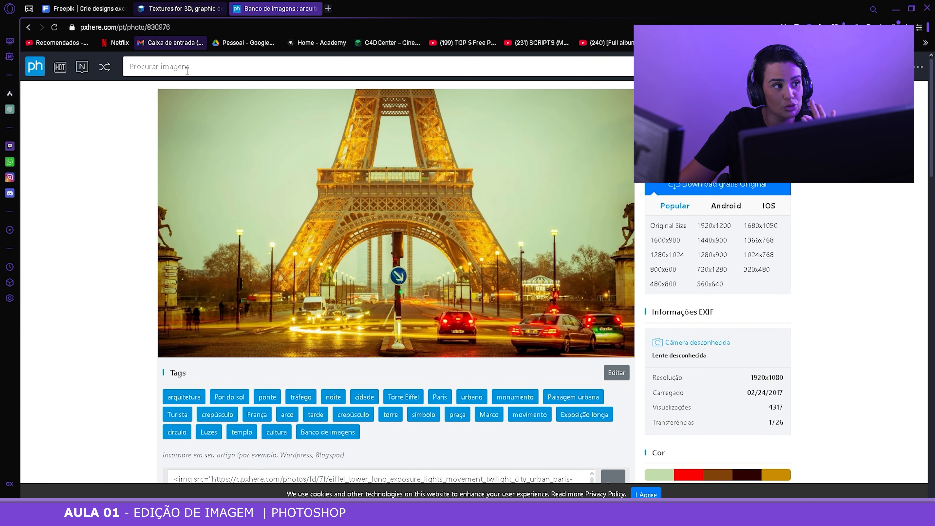
# Switch to textures.com and browse the Landscapes category in its library
pyautogui.click(175, 5)
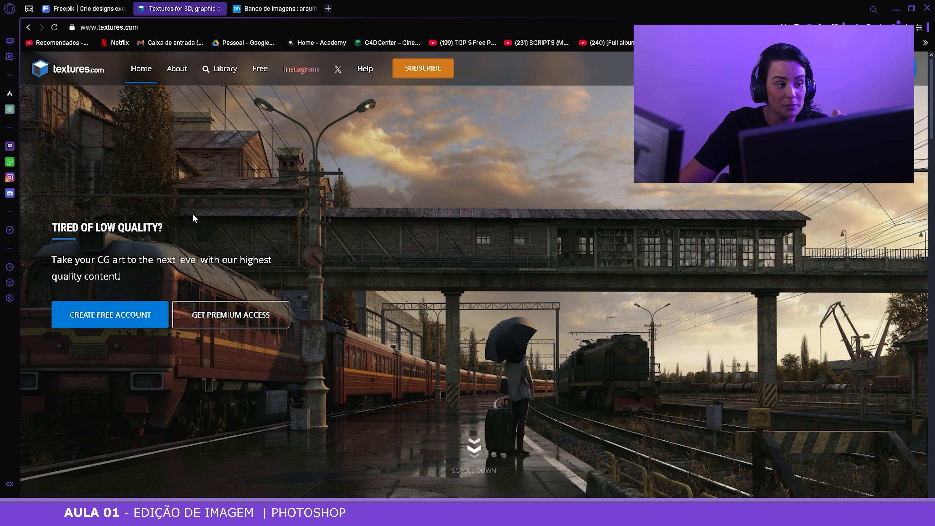
pyautogui.click(220, 70)
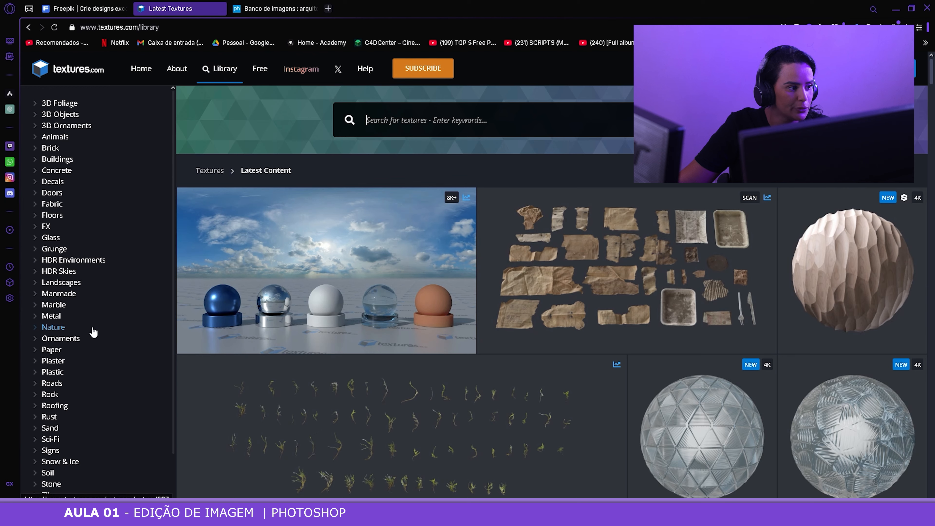
pyautogui.click(68, 283)
pyautogui.scroll(-10, 475, 311)
pyautogui.scroll(-5, 484, 315)
pyautogui.scroll(4, 484, 314)
pyautogui.scroll(6, 484, 314)
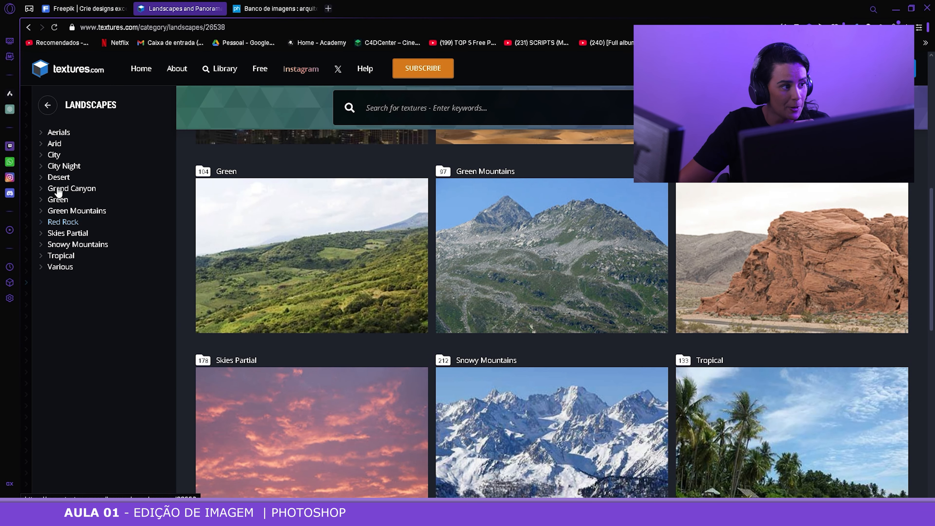
# Return to the textures.com library and browse the Metal category's aluminium textures
pyautogui.click(219, 70)
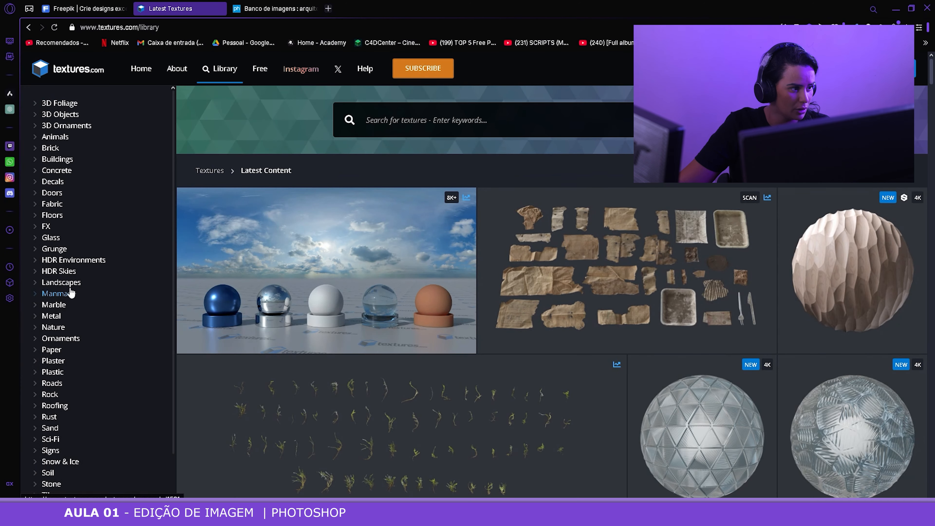
pyautogui.click(53, 316)
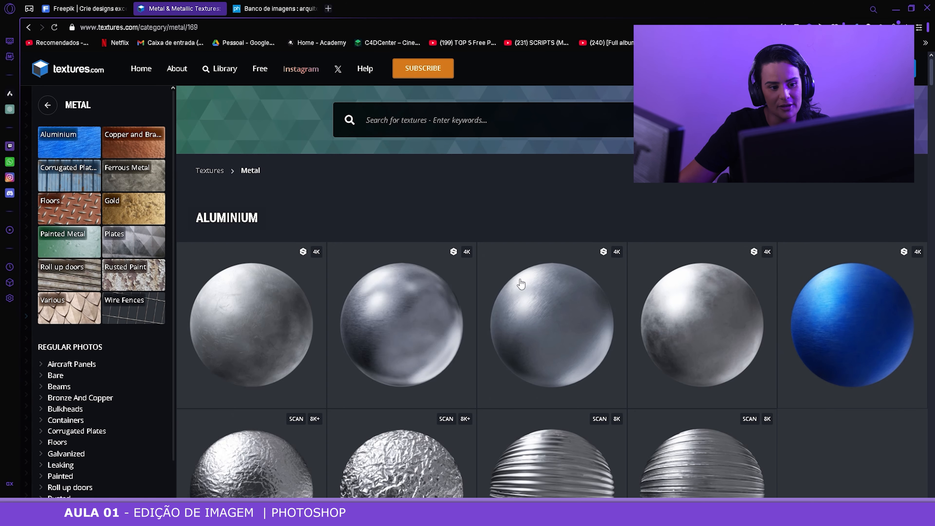
pyautogui.scroll(-4, 516, 280)
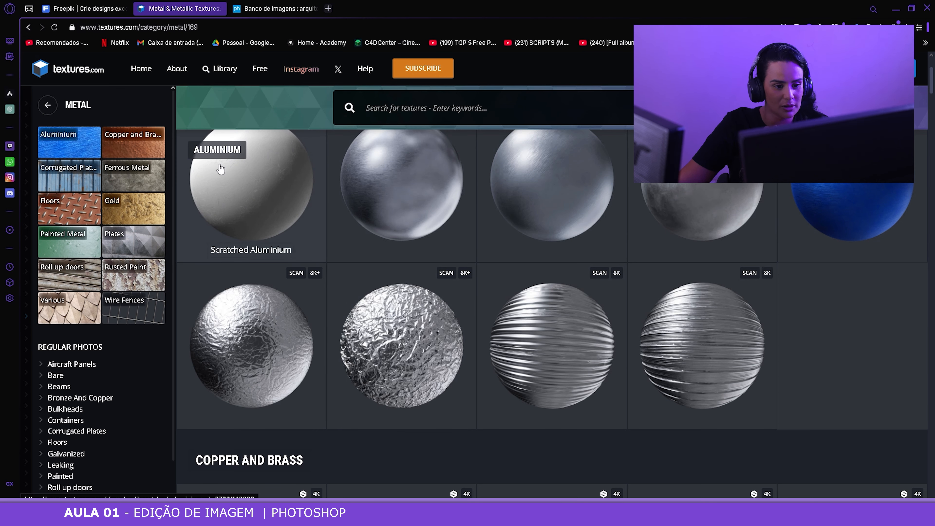
# Switch to the Freepik site and look over the resource types and designer favourites on its home page
pyautogui.click(81, 8)
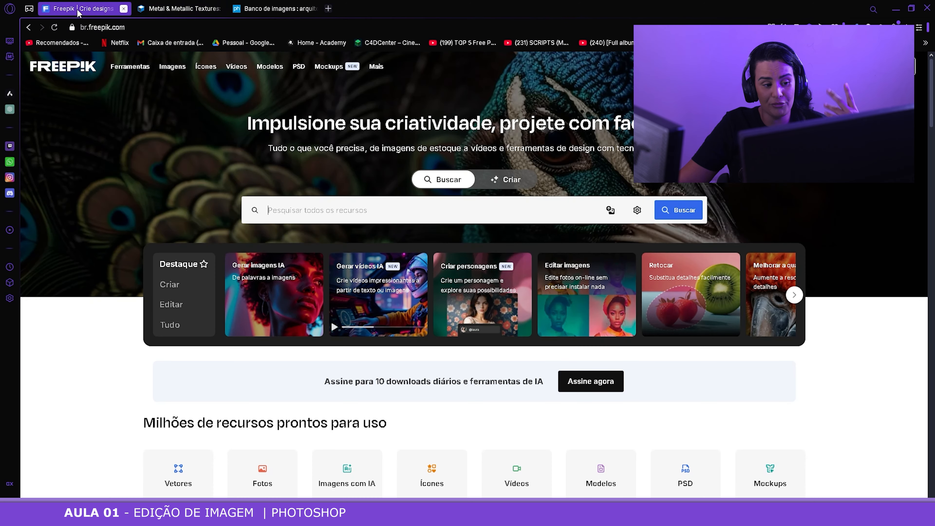
pyautogui.scroll(-10, 224, 295)
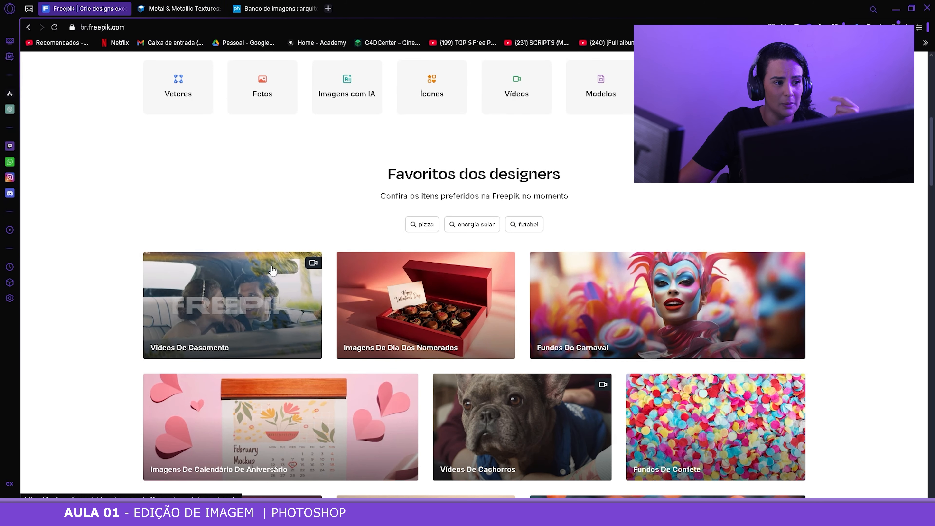
pyautogui.scroll(1, 311, 261)
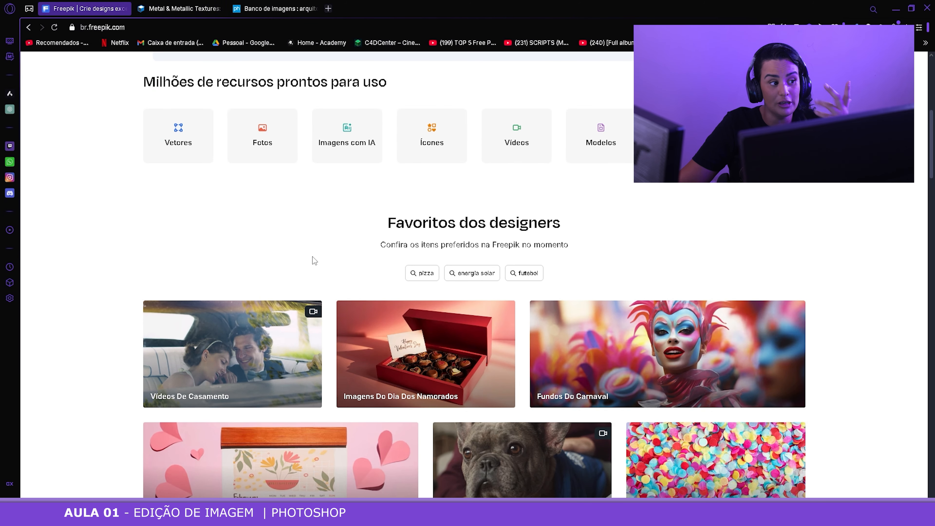
pyautogui.scroll(7, 344, 215)
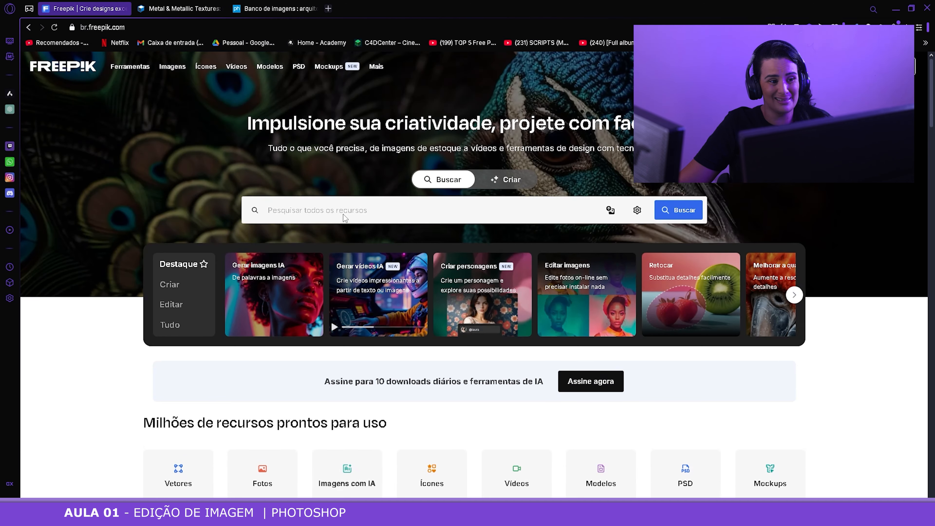
# Search Freepik for "casa" and look over the image results
pyautogui.click(342, 209)
pyautogui.write('casa')
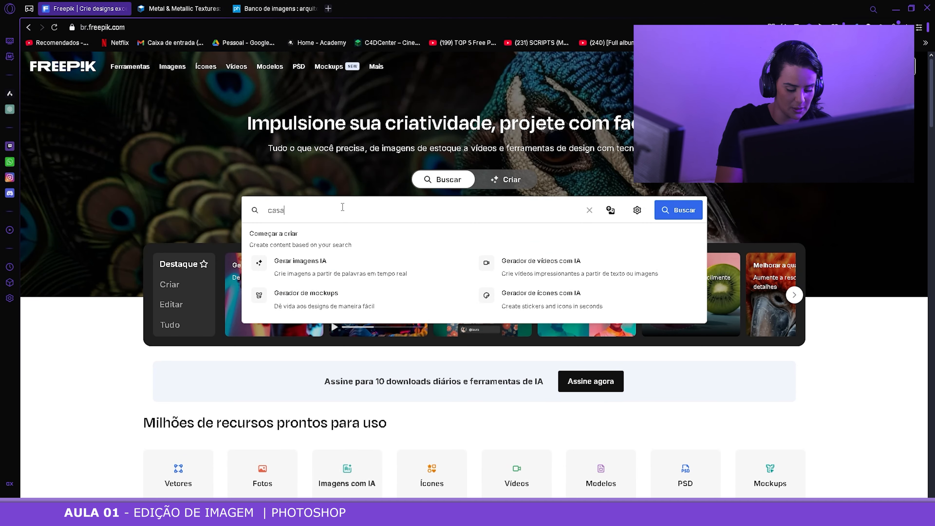
pyautogui.press('Return')
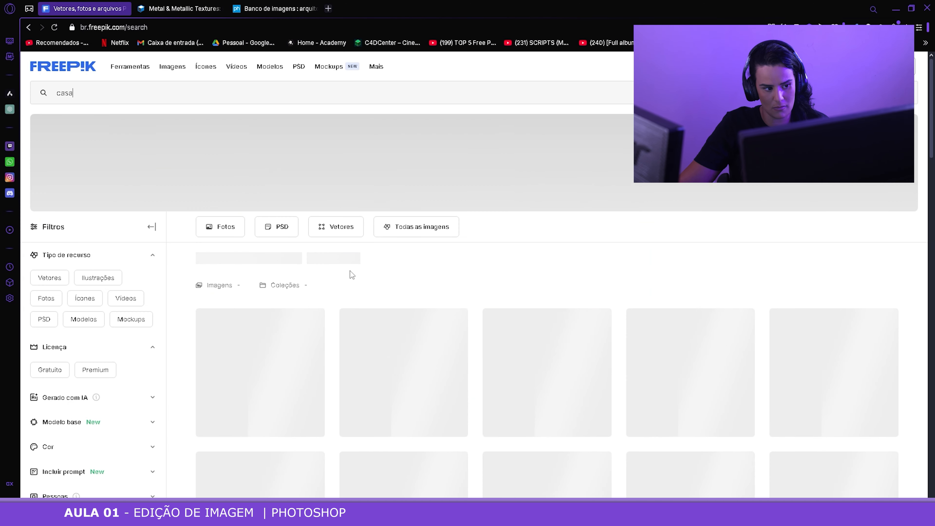
pyautogui.scroll(-10, 349, 272)
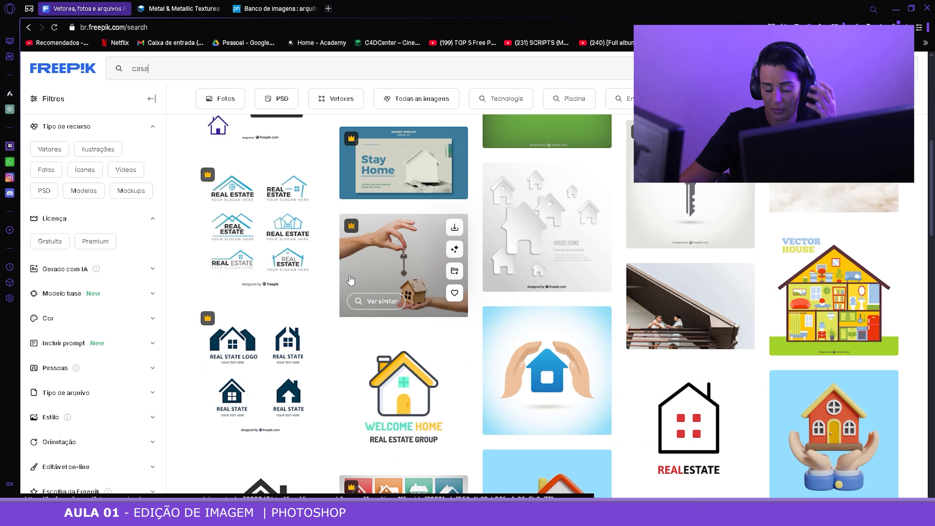
pyautogui.scroll(-1, 350, 280)
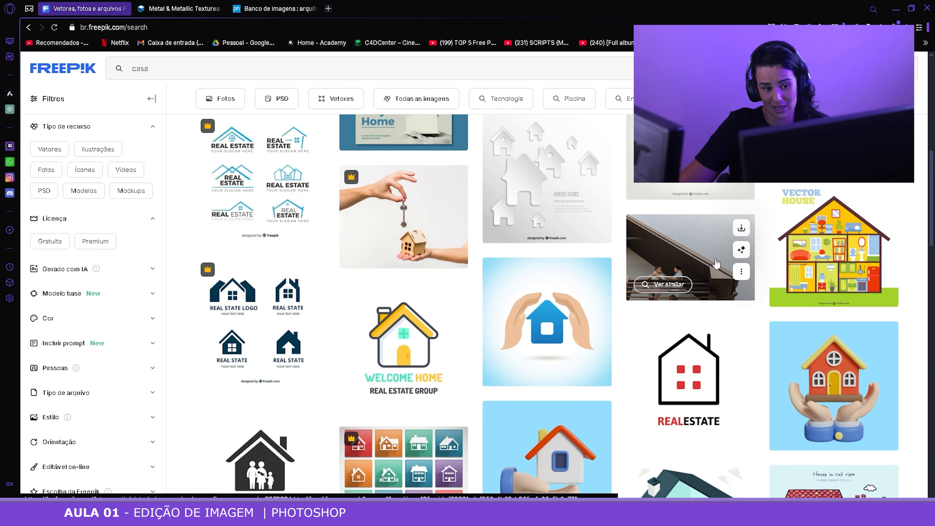
pyautogui.scroll(5, 674, 311)
pyautogui.scroll(3, 561, 212)
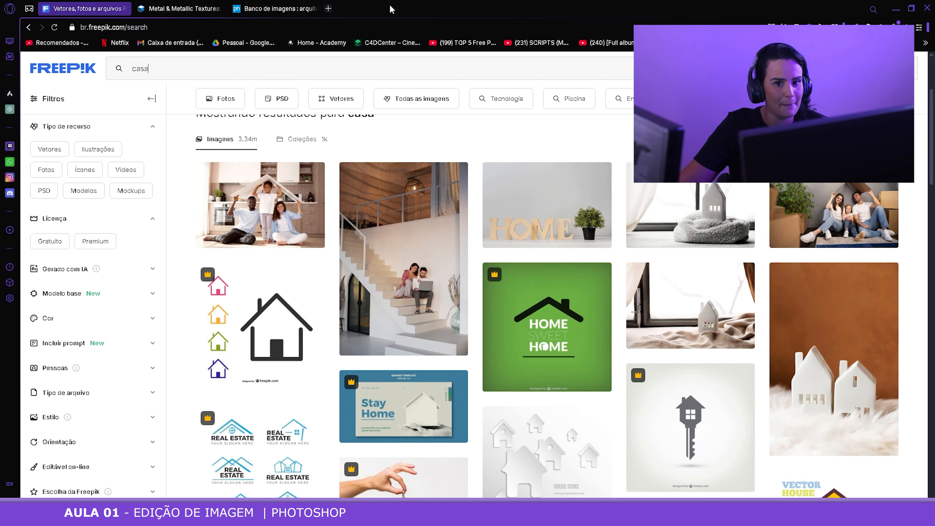
# Switch to Photoshop and open the Casal image from the AULA 01 Photoshop folder
pyautogui.click(893, 14)
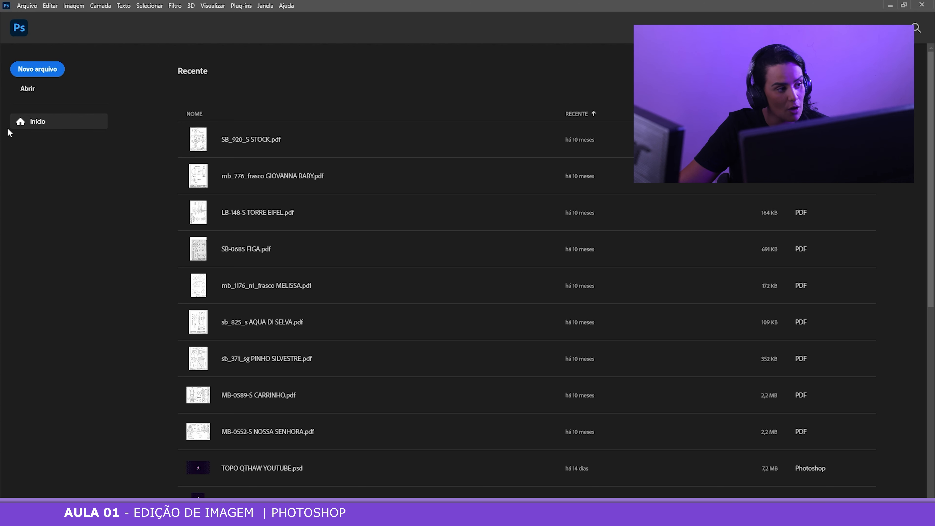
pyautogui.click(26, 91)
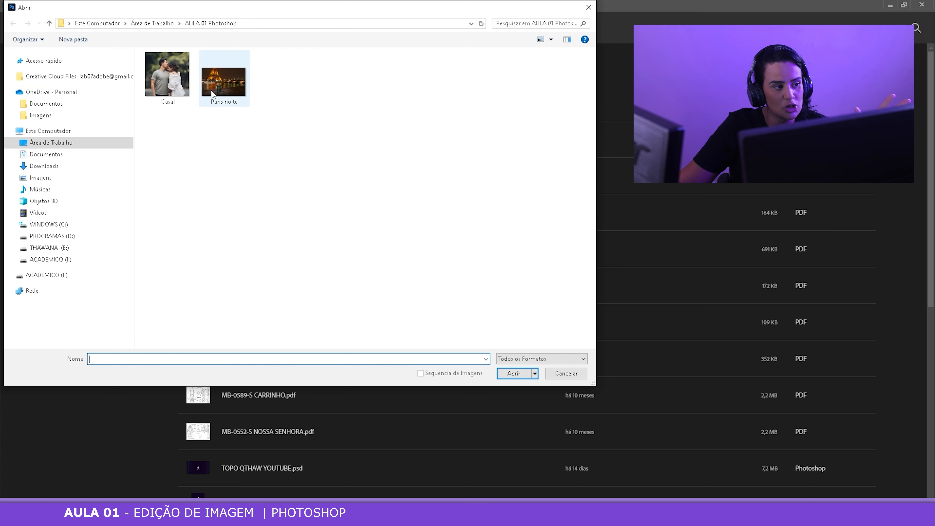
pyautogui.moveTo(212, 93)
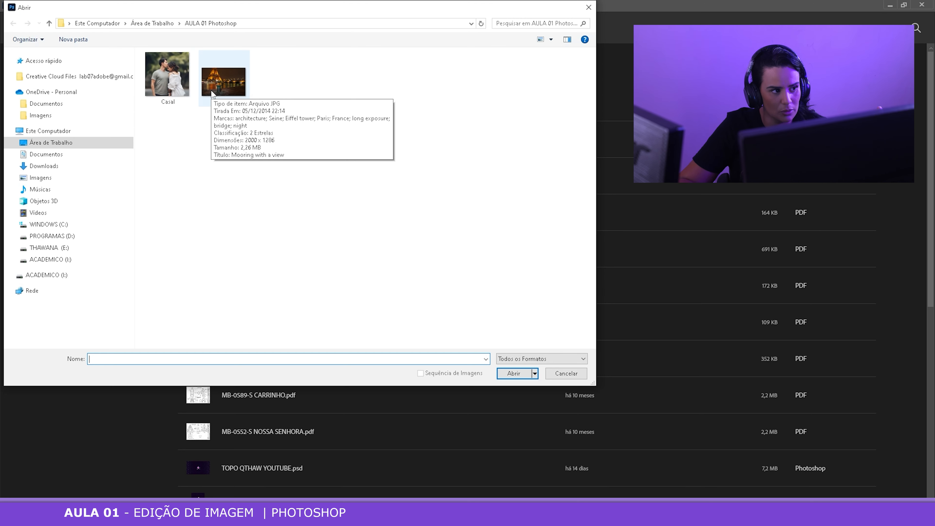
pyautogui.click(167, 76)
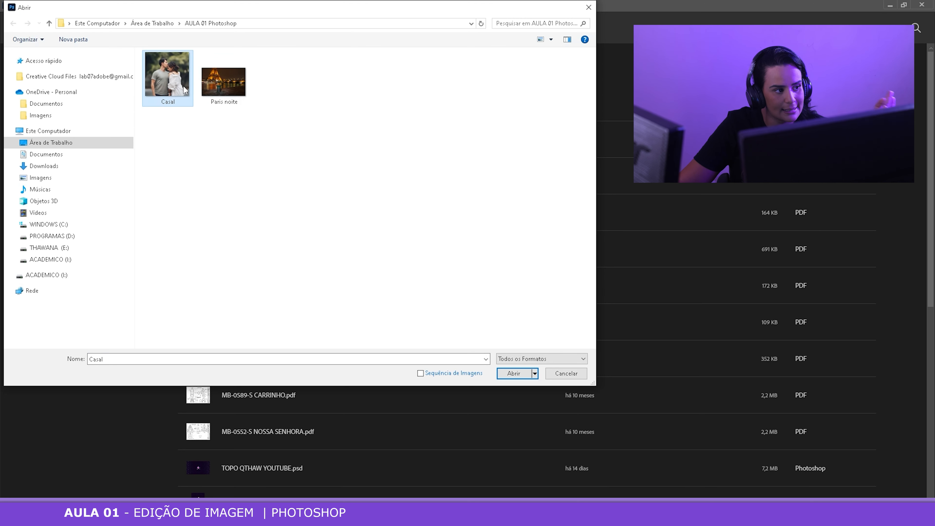
pyautogui.click(513, 374)
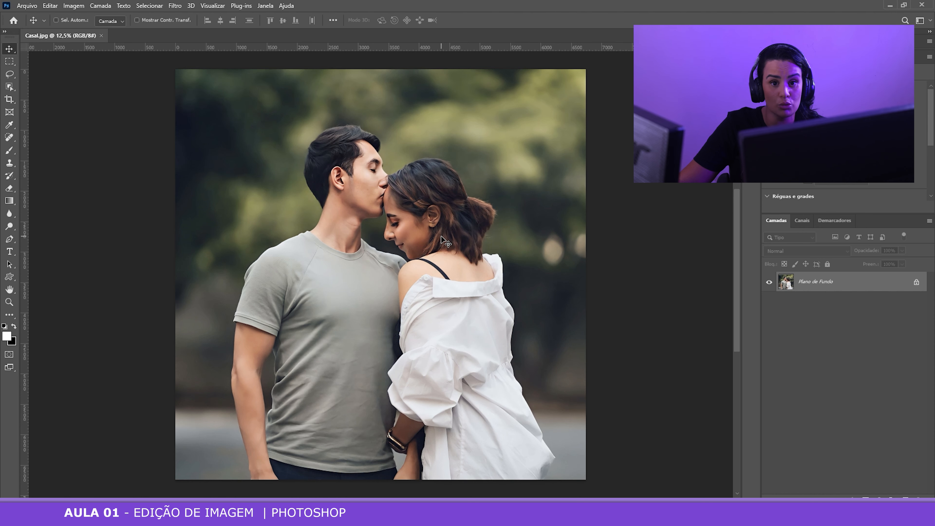
# Try the Object Selection tool on the couple and on the background, clear the selection, and look up the Deselect command
pyautogui.rightClick(12, 89)
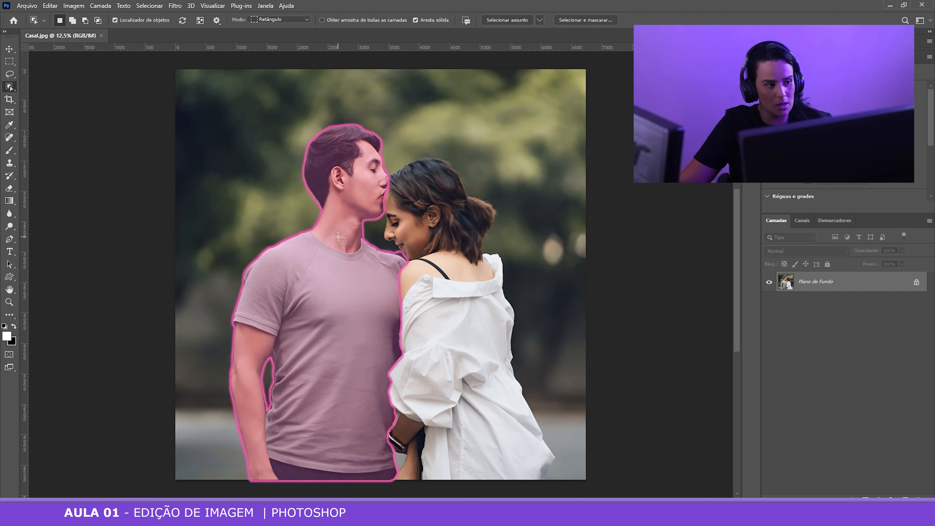
pyautogui.moveTo(217, 109); pyautogui.dragTo(557, 489)
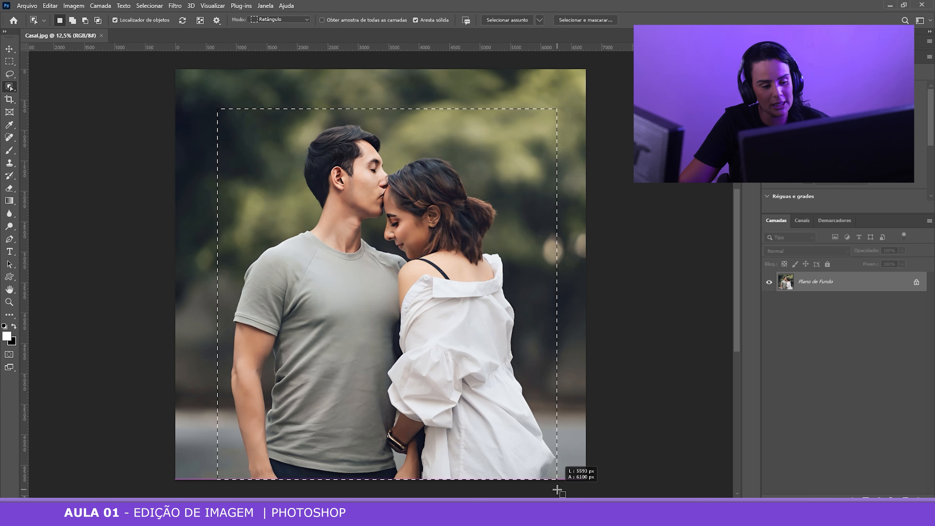
pyautogui.moveTo(557, 489); pyautogui.dragTo(567, 493)
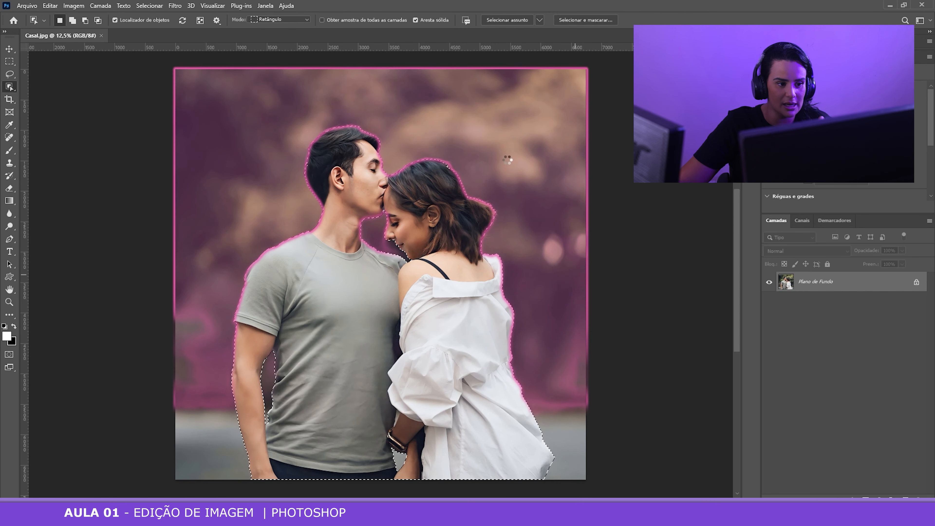
pyautogui.click(422, 148)
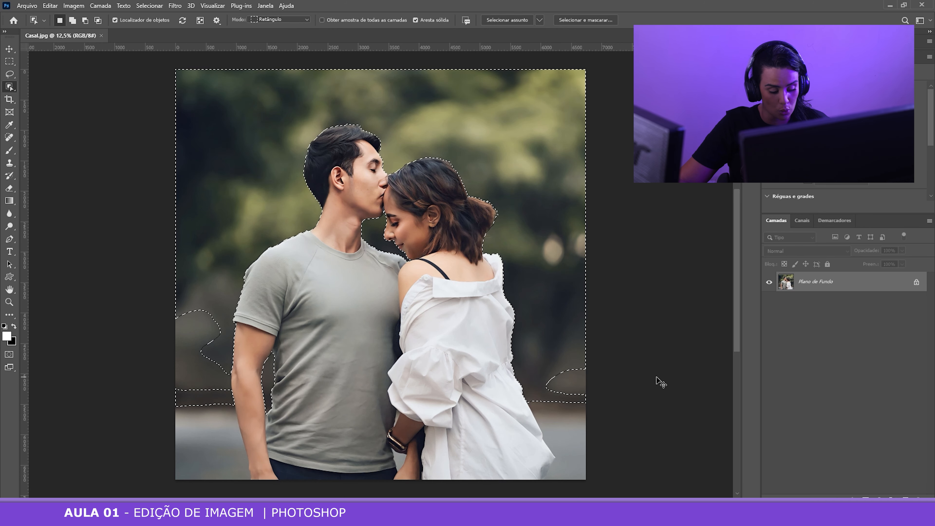
pyautogui.hotkey('ctrl', 'd')
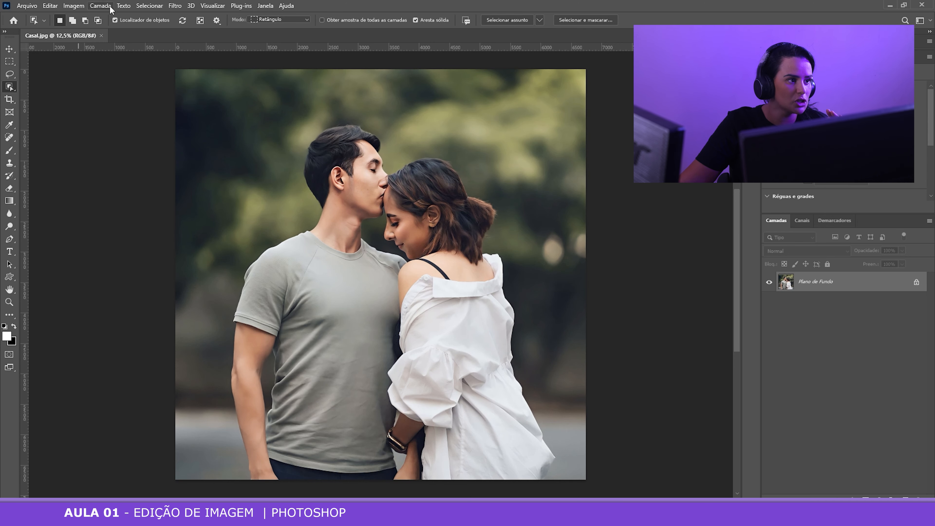
pyautogui.click(145, 6)
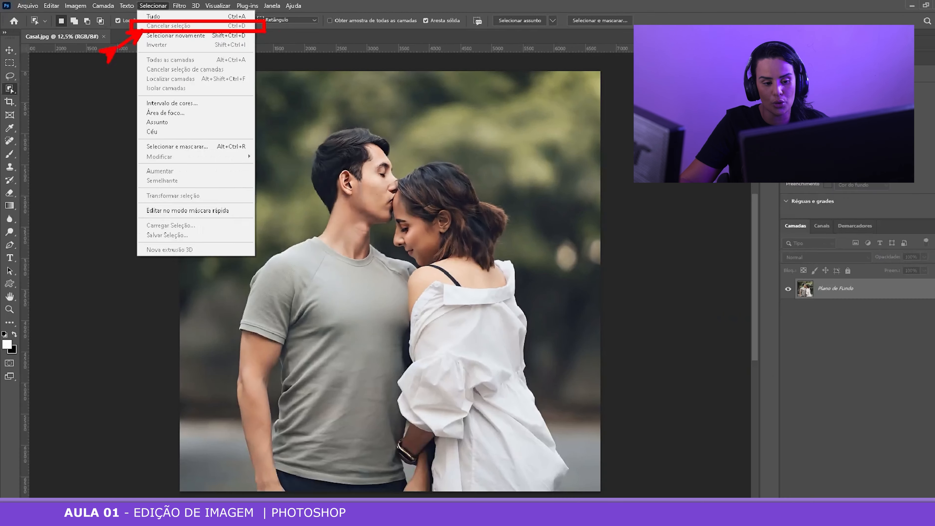
pyautogui.click(618, 234)
# Copy the couple to a new layer using an Object Selection around both people, and hide the background layer
pyautogui.moveTo(283, 111); pyautogui.dragTo(389, 221)
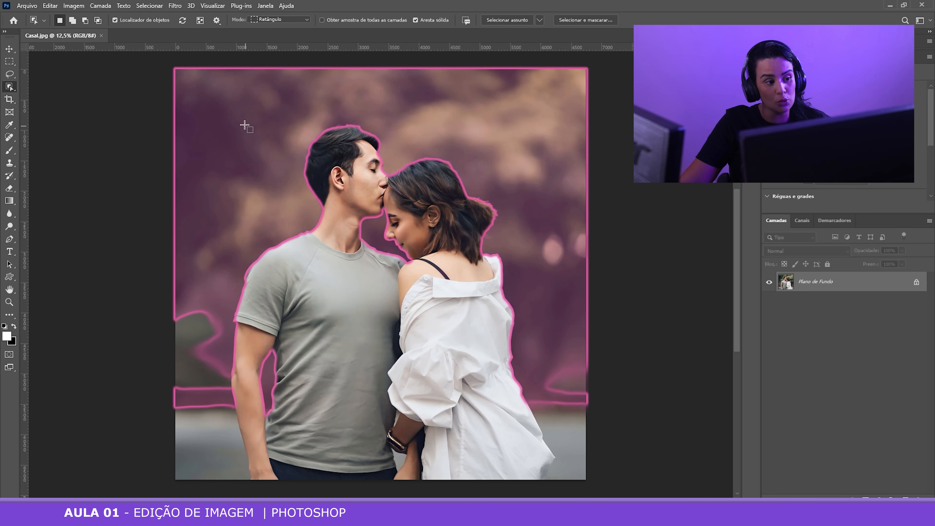
pyautogui.moveTo(207, 103); pyautogui.dragTo(563, 493)
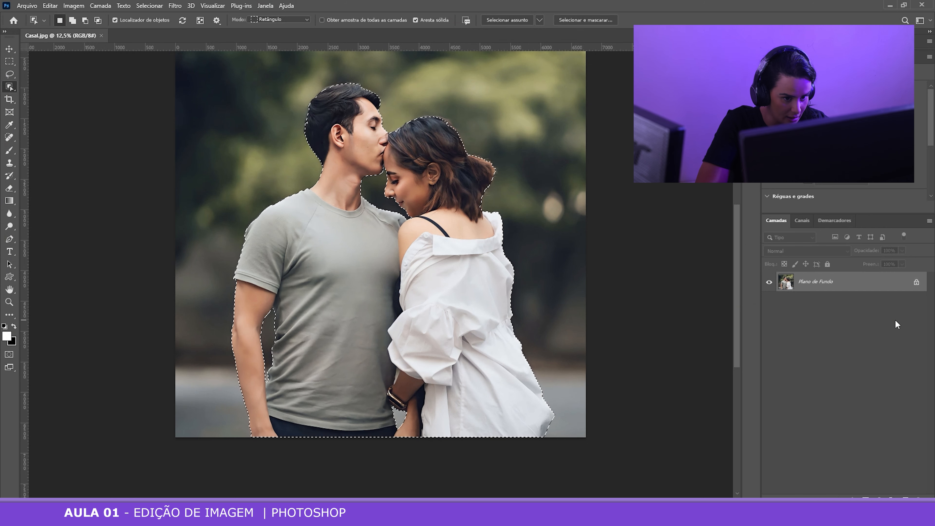
pyautogui.hotkey('ctrl', 'j')
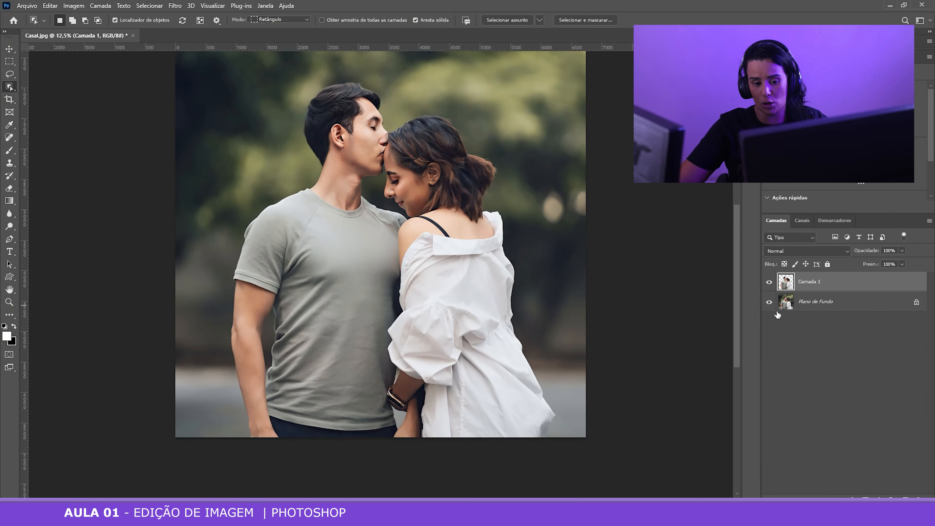
pyautogui.click(271, 207)
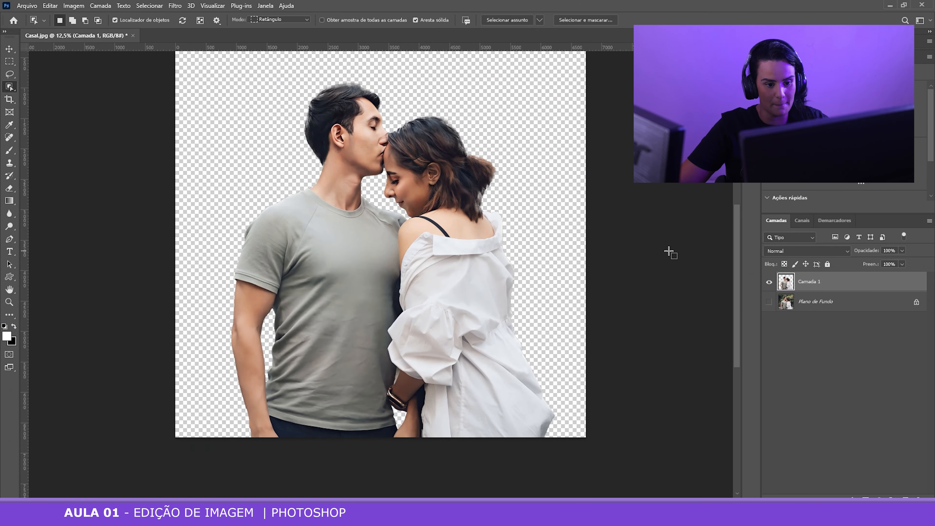
# Try an Object Selection of the woman's head and shoulders, switch to the Move tool, and clear the selection
pyautogui.moveTo(737, 306); pyautogui.dragTo(738, 294)
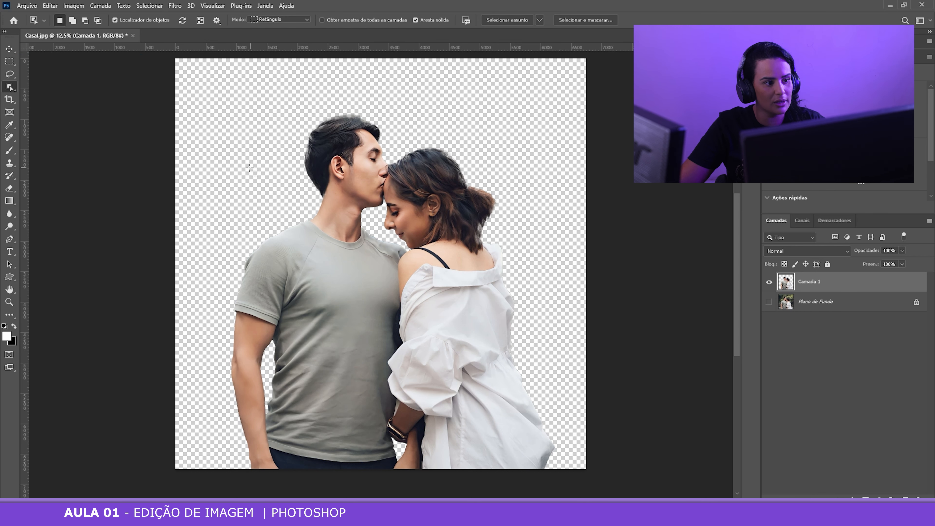
pyautogui.moveTo(250, 141); pyautogui.dragTo(421, 309)
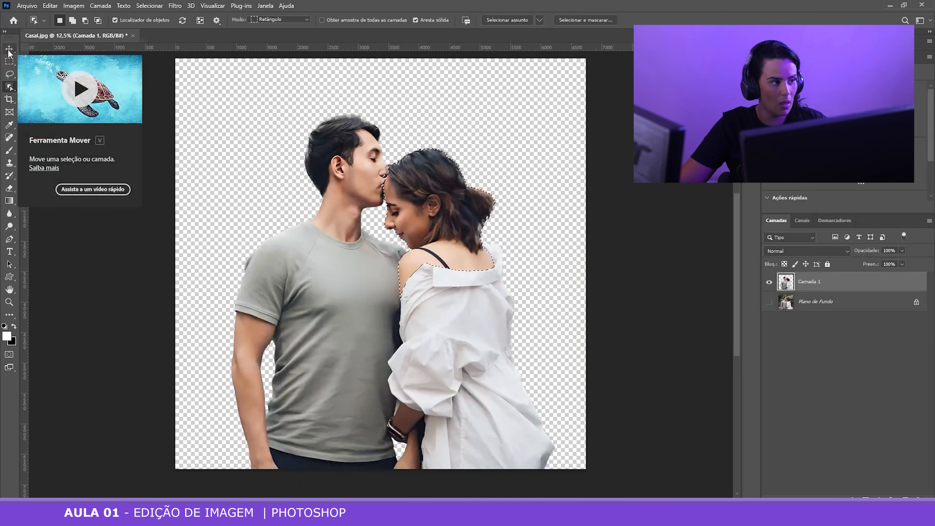
pyautogui.click(18, 97)
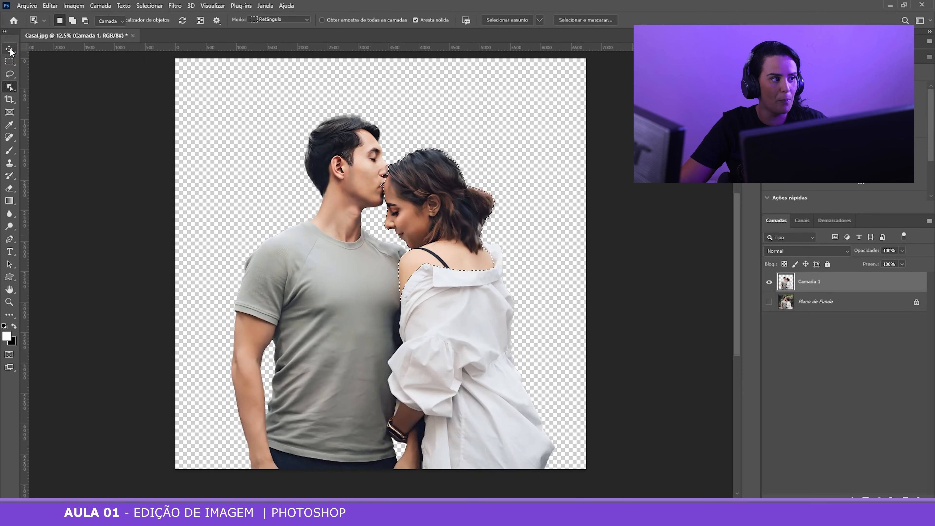
pyautogui.hotkey('ctrl', 'd')
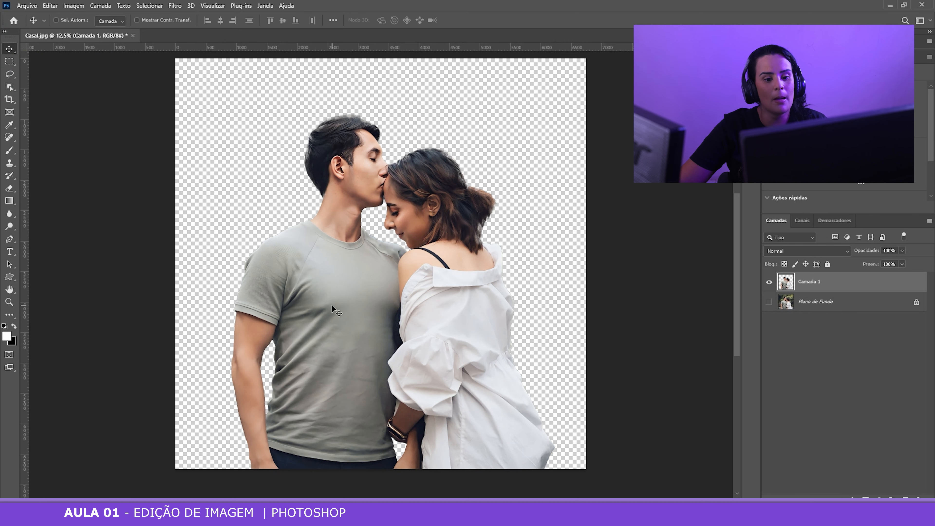
# Try moving the cut-out couple down and to the right, and bring it back to its original place
pyautogui.moveTo(346, 322); pyautogui.dragTo(394, 337)
pyautogui.press('ctrl')
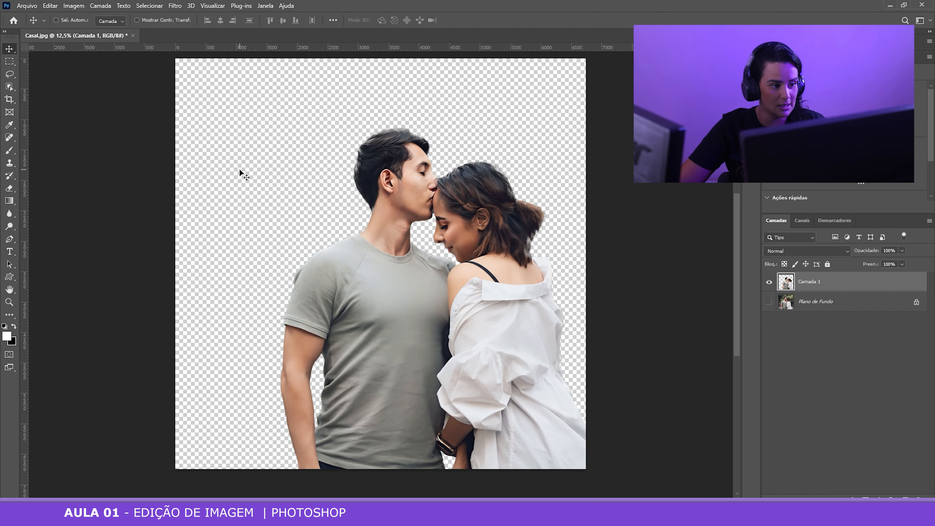
pyautogui.moveTo(397, 267); pyautogui.dragTo(348, 254)
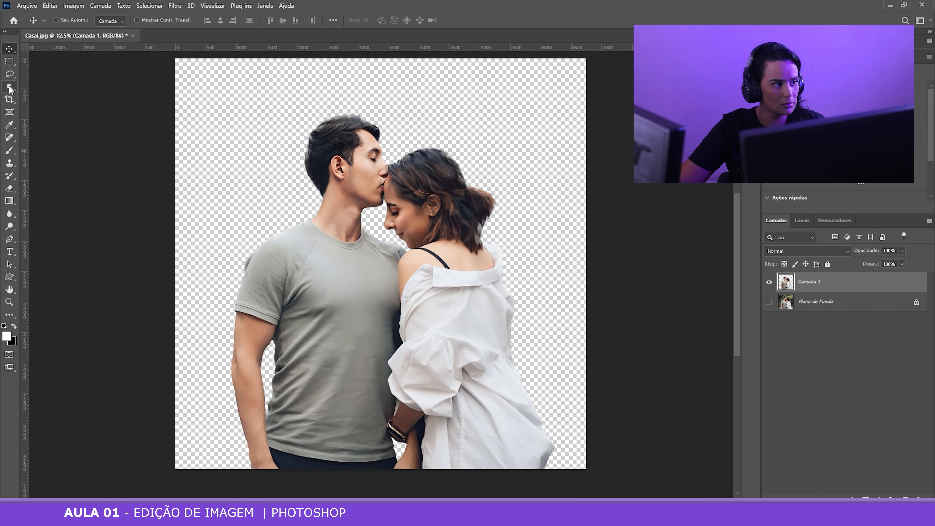
# Try moving only an object-selected part of the woman's face, undo the move, and clear the selection
pyautogui.click(9, 87)
pyautogui.moveTo(385, 182); pyautogui.dragTo(462, 276)
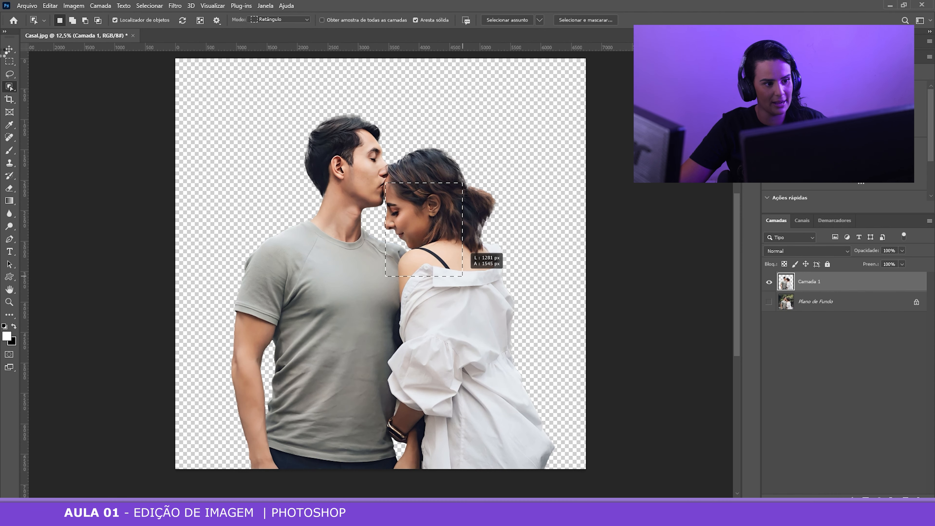
pyautogui.click(6, 51)
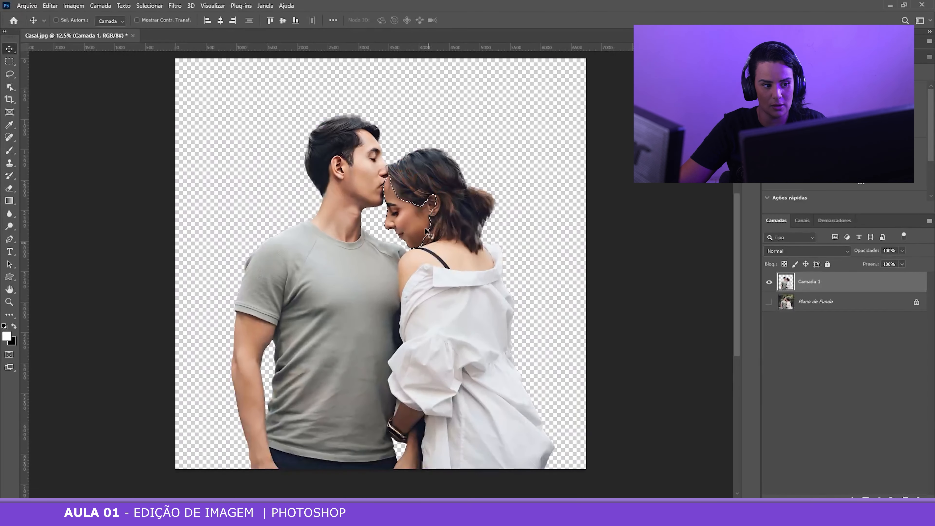
pyautogui.moveTo(437, 232)
pyautogui.mouseDown()
pyautogui.moveTo(499, 213)
pyautogui.moveTo(496, 114)
pyautogui.moveTo(351, 214)
pyautogui.moveTo(475, 218)
pyautogui.moveTo(323, 257)
pyautogui.moveTo(314, 320)
pyautogui.mouseUp()
pyautogui.hotkey('ctrl', 'z')
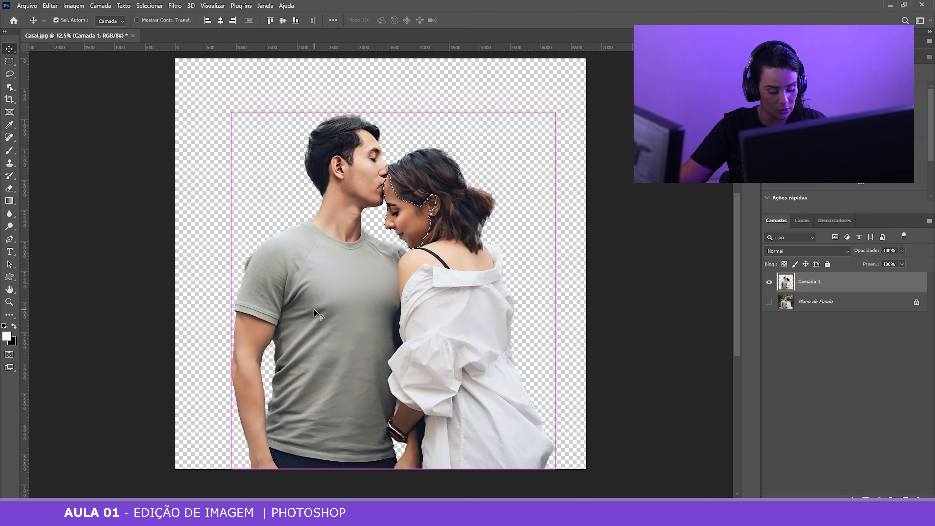
pyautogui.hotkey('ctrl', 'd')
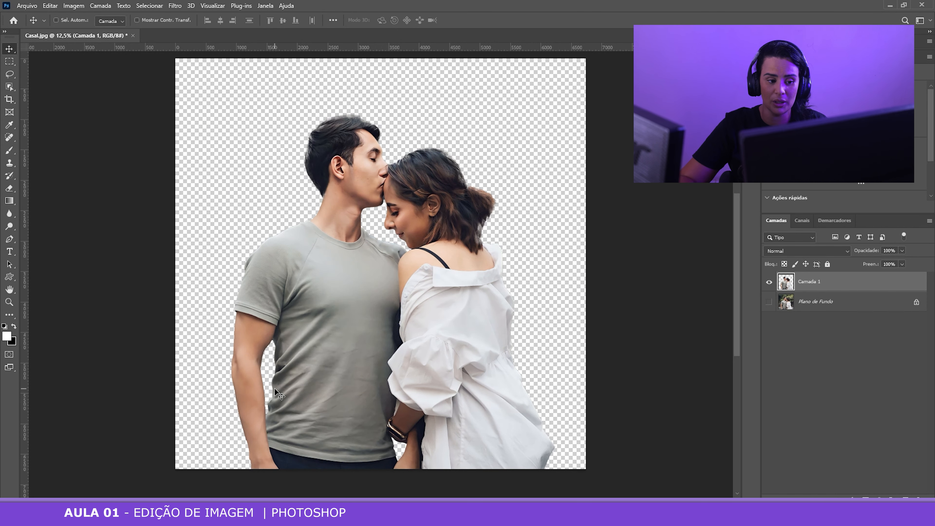
# Shift the cut-out couple slightly to the left on the canvas
pyautogui.moveTo(419, 286); pyautogui.dragTo(414, 329)
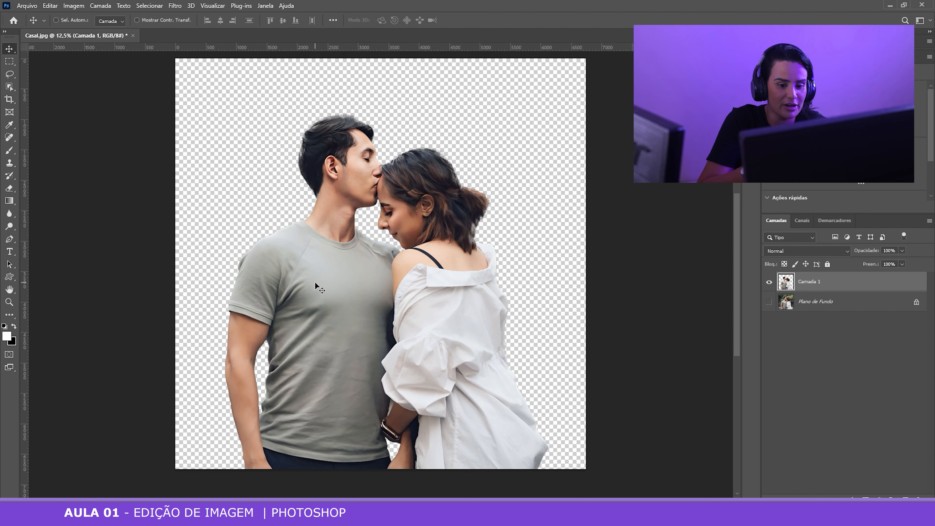
# Try scaling the cut-out couple to about 92% and rotating it about 22° clockwise with Free Transform
pyautogui.hotkey('ctrl', 't')
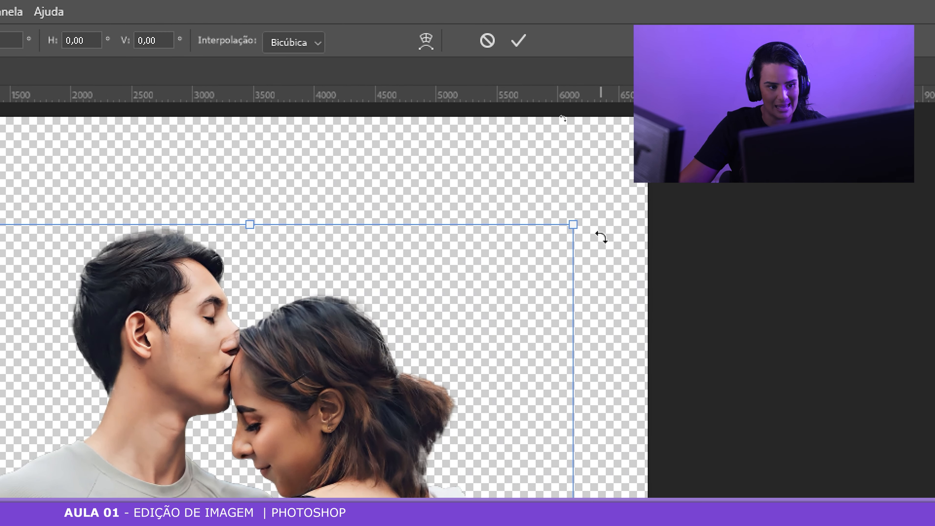
pyautogui.moveTo(574, 229); pyautogui.dragTo(532, 300)
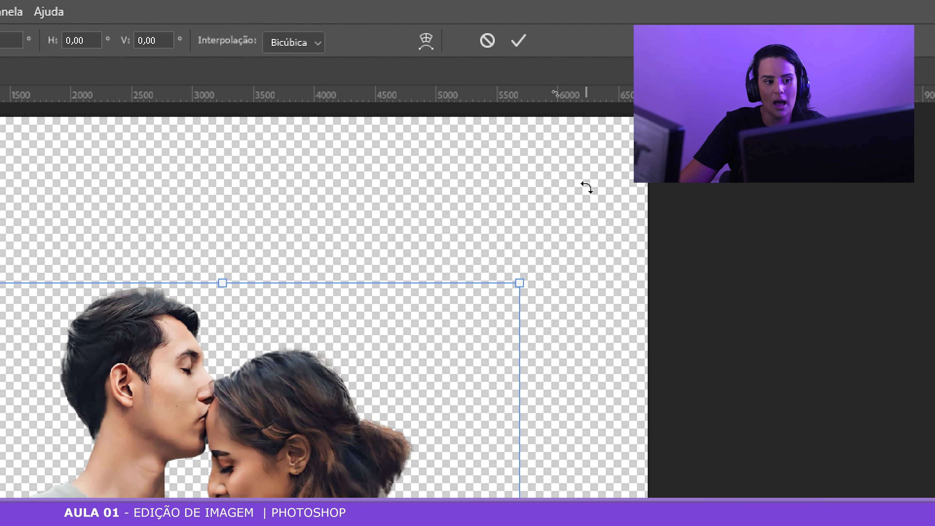
pyautogui.moveTo(586, 188); pyautogui.dragTo(701, 441)
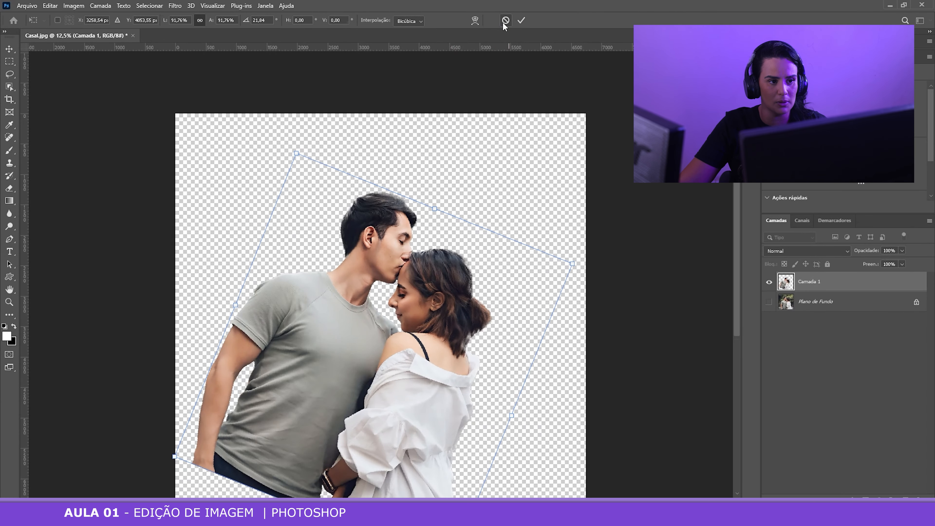
pyautogui.click(505, 21)
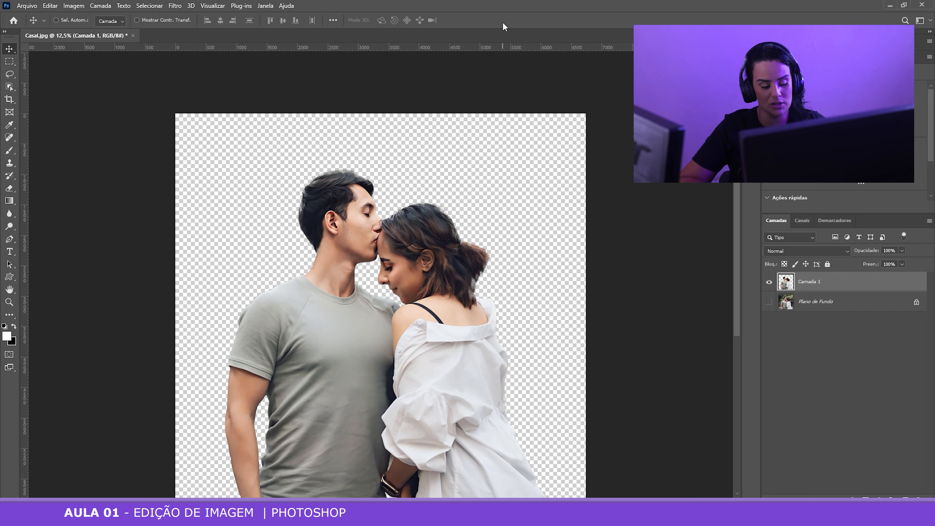
# Try shrinking the cut-out couple to about 55%, rotating it about 89° clockwise with Free Transform, and shifting it down and to the left
pyautogui.hotkey('ctrl', 't')
pyautogui.moveTo(551, 164); pyautogui.dragTo(405, 326)
pyautogui.moveTo(369, 390); pyautogui.dragTo(462, 242)
pyautogui.moveTo(501, 173); pyautogui.dragTo(521, 364)
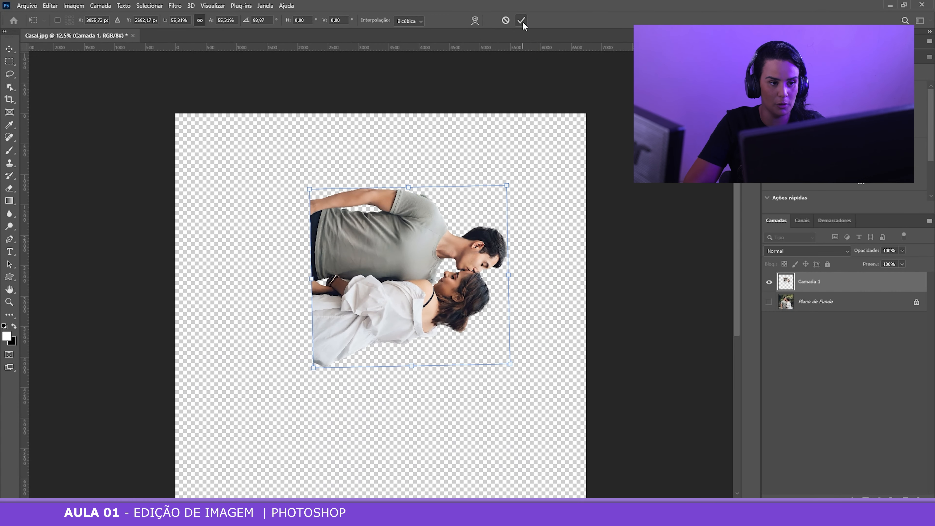
pyautogui.click(521, 20)
pyautogui.moveTo(416, 273); pyautogui.dragTo(394, 307)
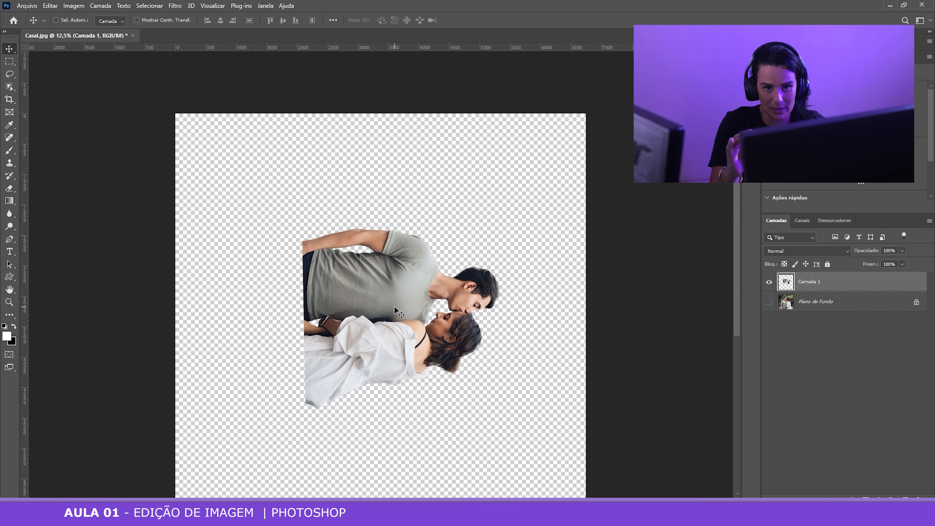
# Undo and redo the couple's transform and moves, ending with the couple back at its original place and size
pyautogui.press('ctrl')
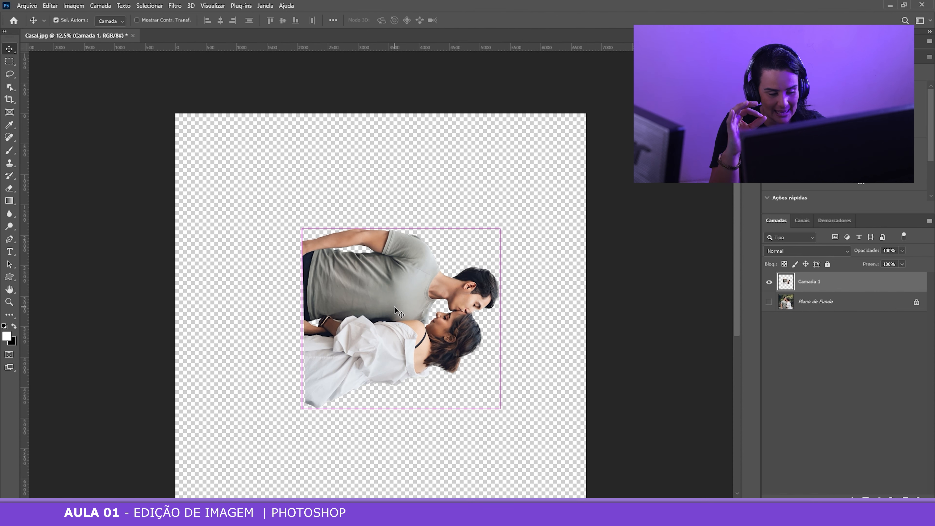
pyautogui.hotkey('ctrl', 'z')
pyautogui.hotkey('ctrl', 'z')
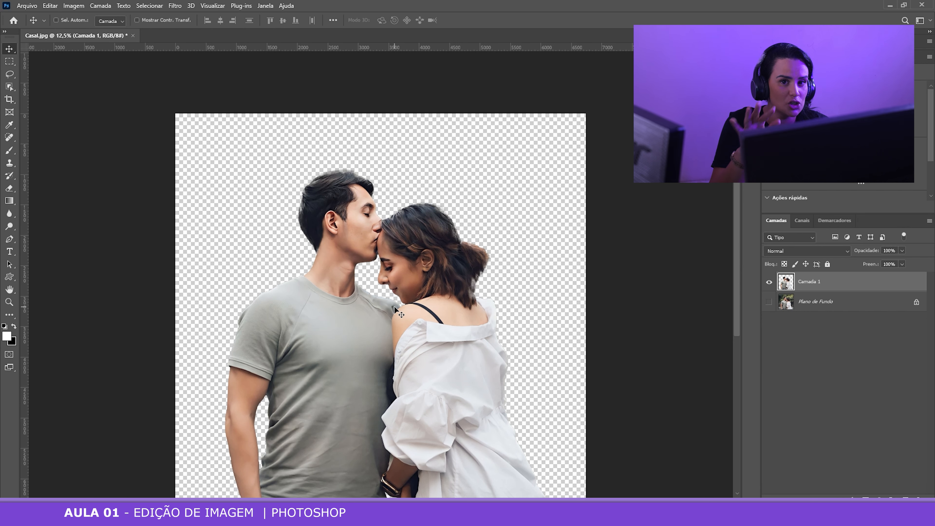
pyautogui.hotkey('ctrl', 'shift', 'z')
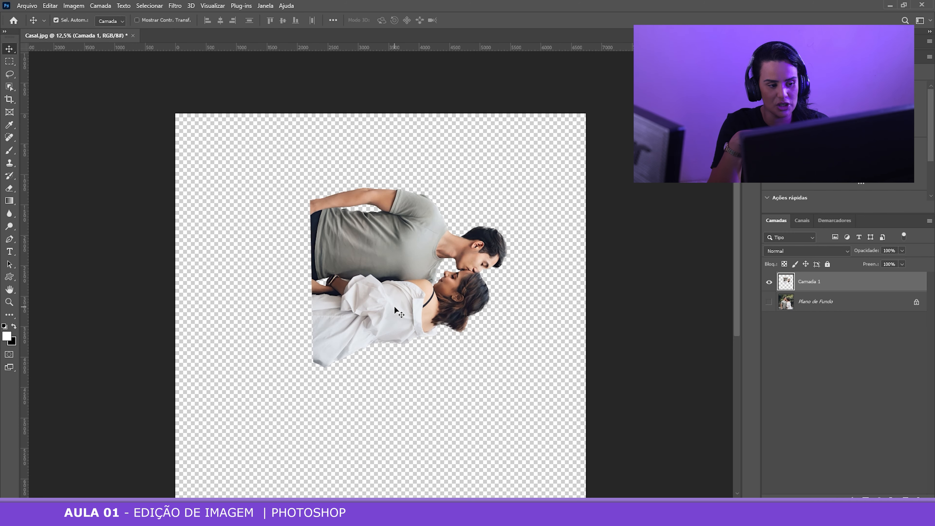
pyautogui.hotkey('ctrl', 'shift', 'z')
pyautogui.hotkey('ctrl', 'z')
pyautogui.hotkey('ctrl', 'z')
pyautogui.hotkey('ctrl', 'z')
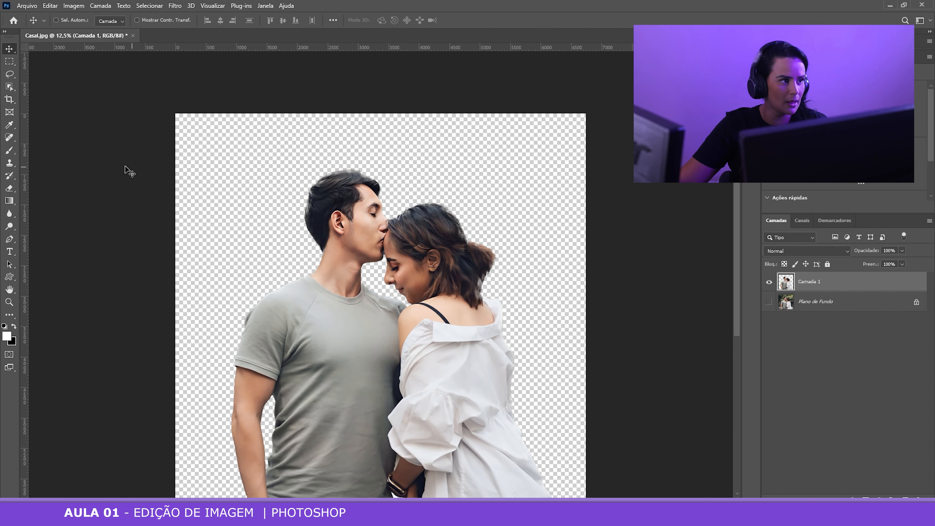
pyautogui.click(50, 6)
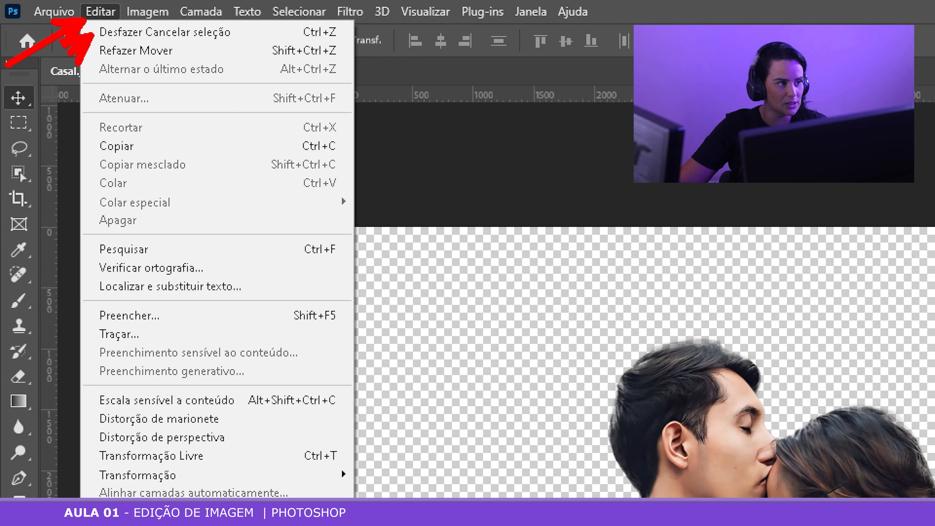
pyautogui.moveTo(95, 54); pyautogui.dragTo(61, 94)
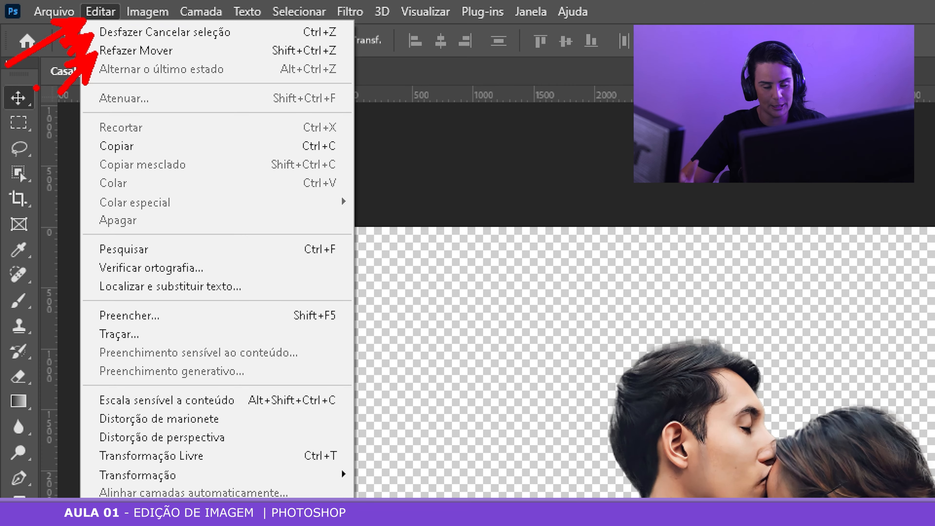
pyautogui.press('Escape')
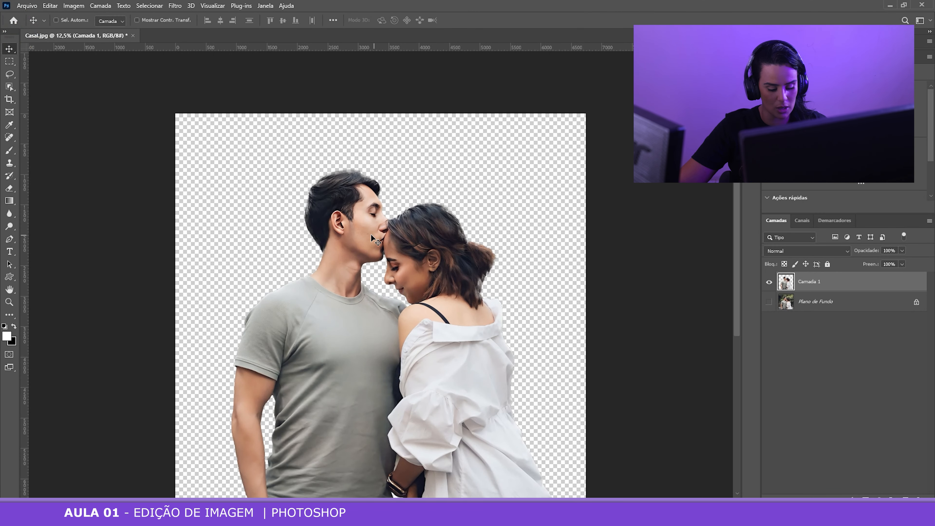
# Scale the cut-out couple to about 73.5% with Free Transform and move it slightly right, keeping it on the canvas's lower edge
pyautogui.hotkey('ctrl', 't')
pyautogui.moveTo(232, 166); pyautogui.dragTo(334, 247)
pyautogui.scroll(-3, 510, 277)
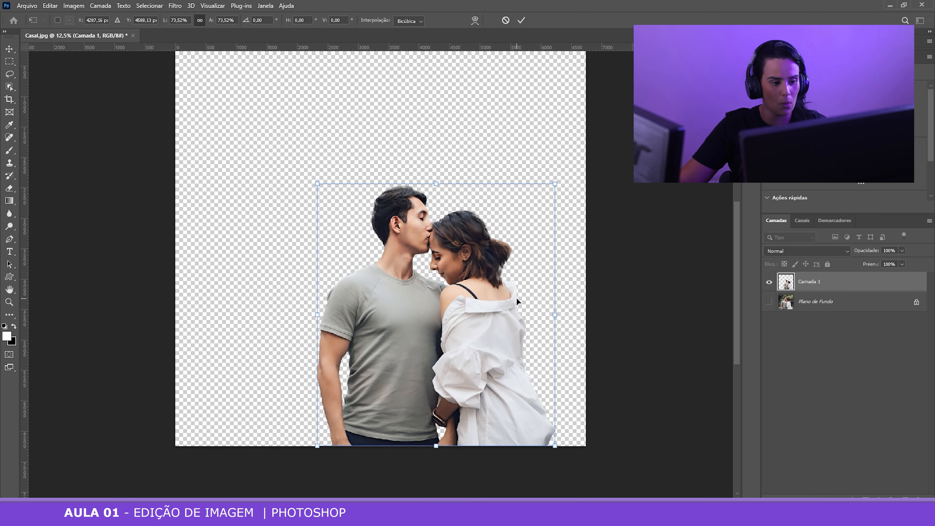
pyautogui.moveTo(456, 313); pyautogui.dragTo(467, 313)
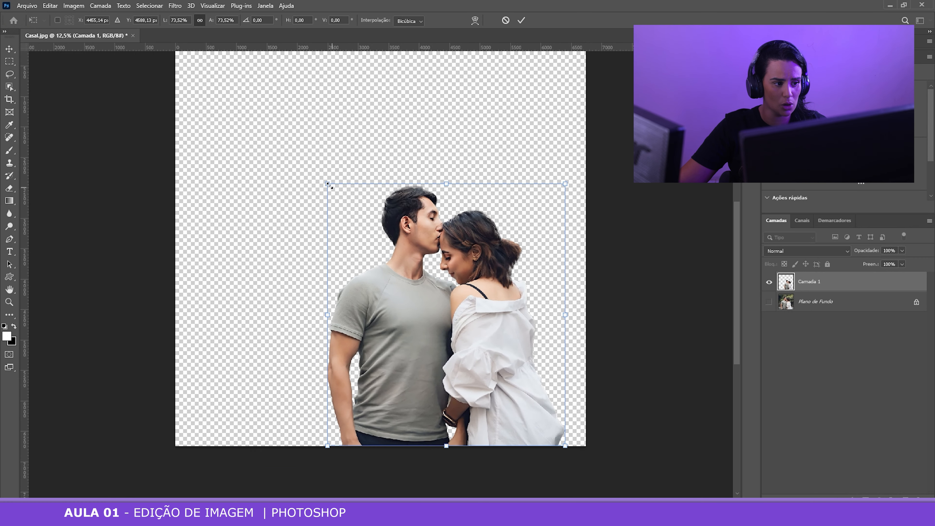
pyautogui.press('Return')
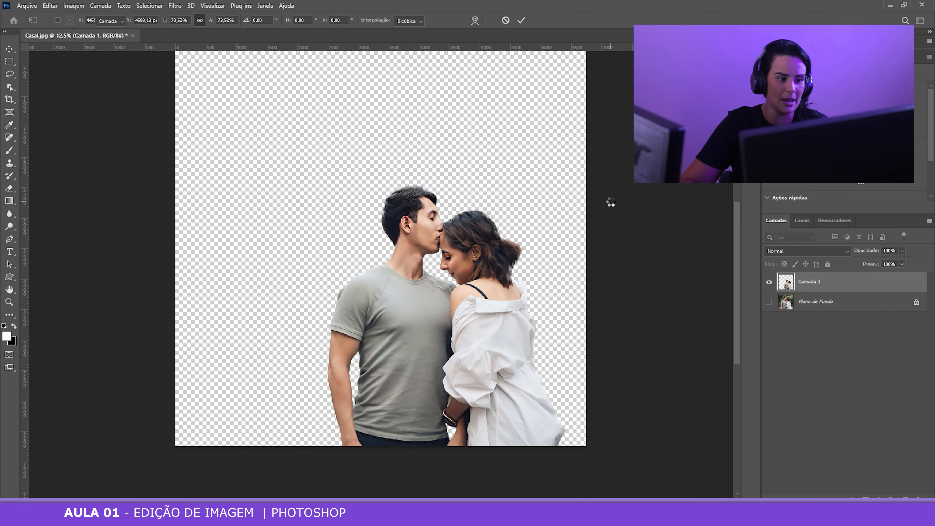
pyautogui.moveTo(612, 207); pyautogui.dragTo(607, 238)
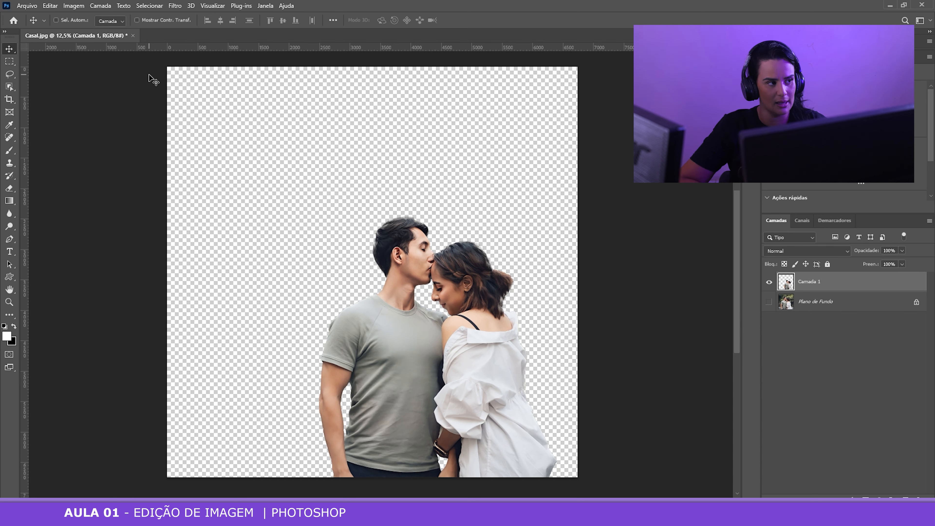
# Open the Paris noite image as a separate document and close it again
pyautogui.click(27, 6)
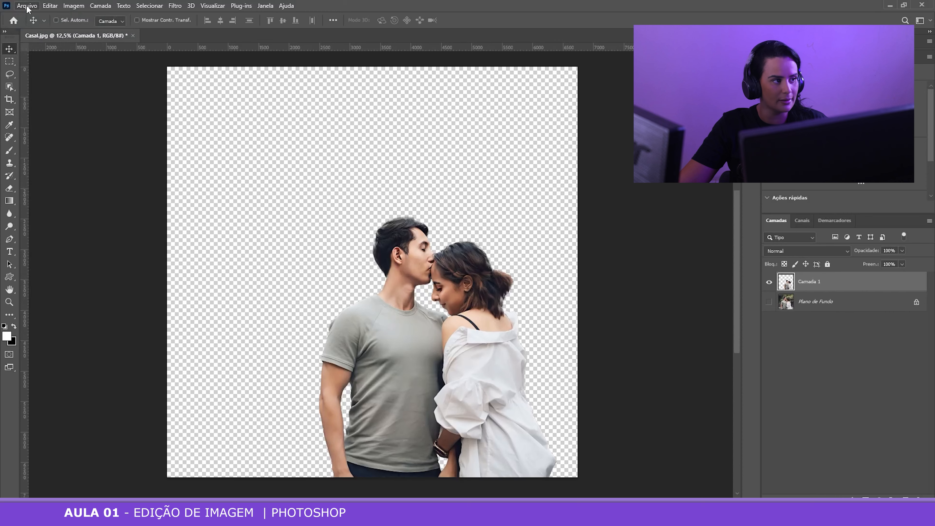
pyautogui.click(27, 9)
pyautogui.click(33, 27)
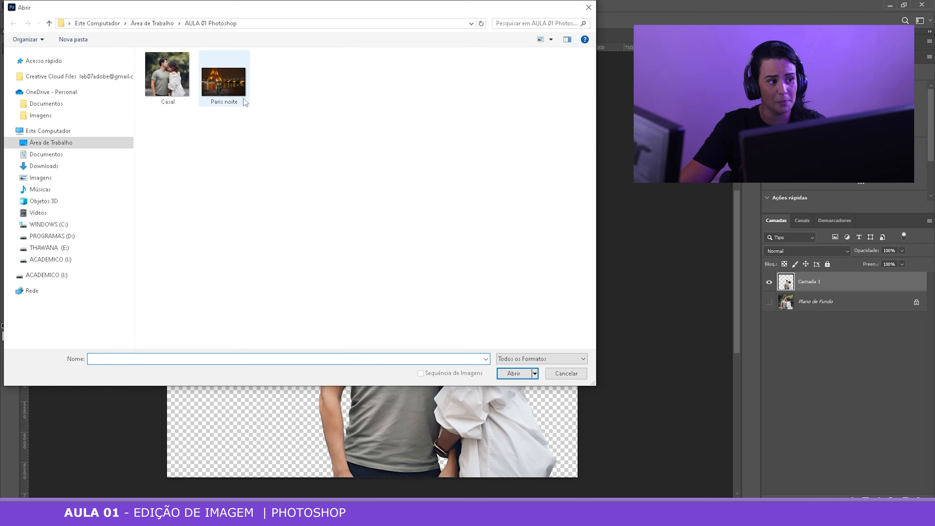
pyautogui.click(239, 98)
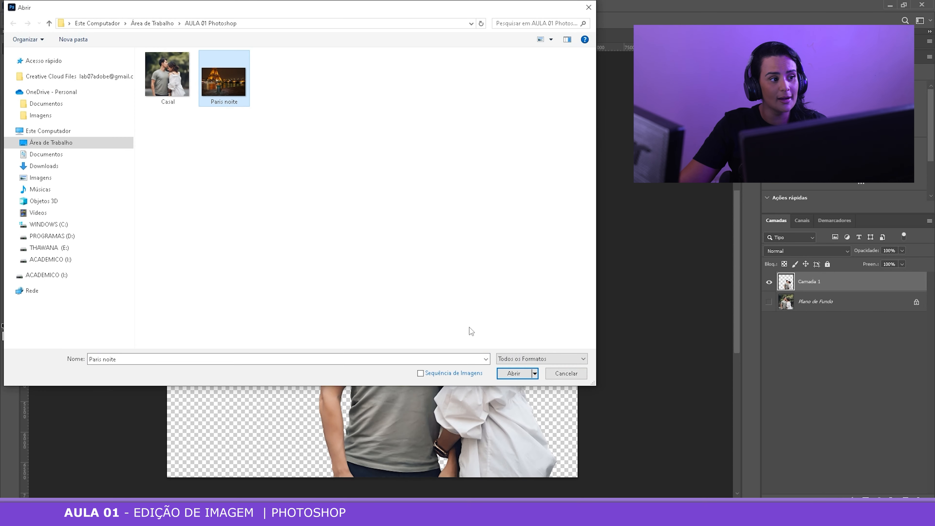
pyautogui.click(507, 372)
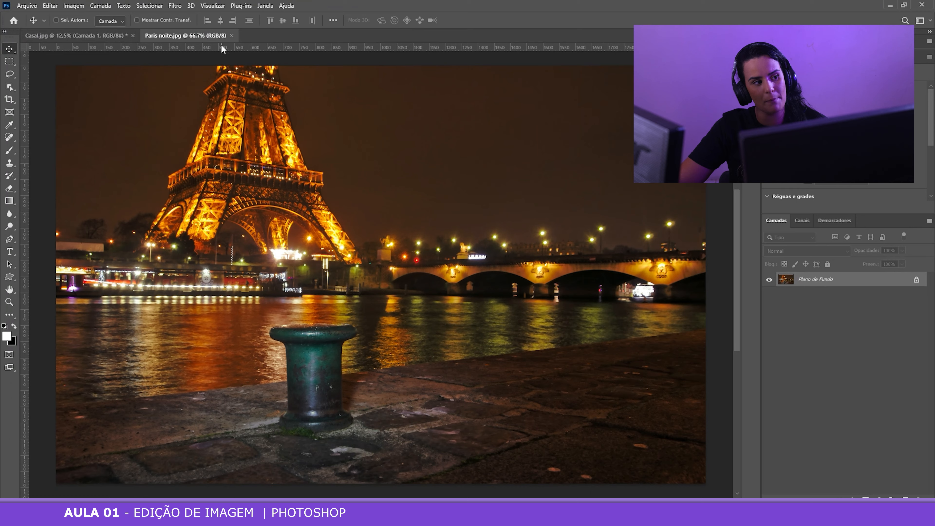
pyautogui.click(231, 35)
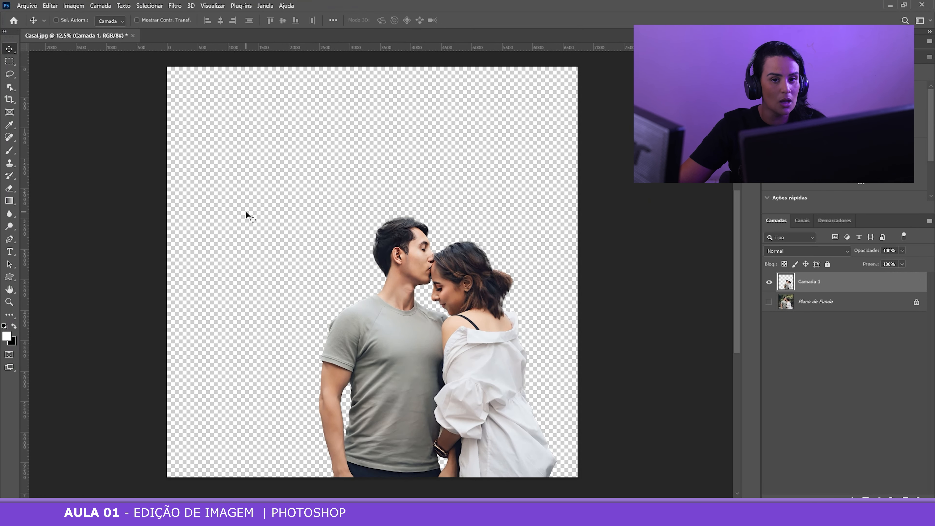
# Place the Paris noite image as an embedded layer in the Casal.jpg document
pyautogui.click(33, 6)
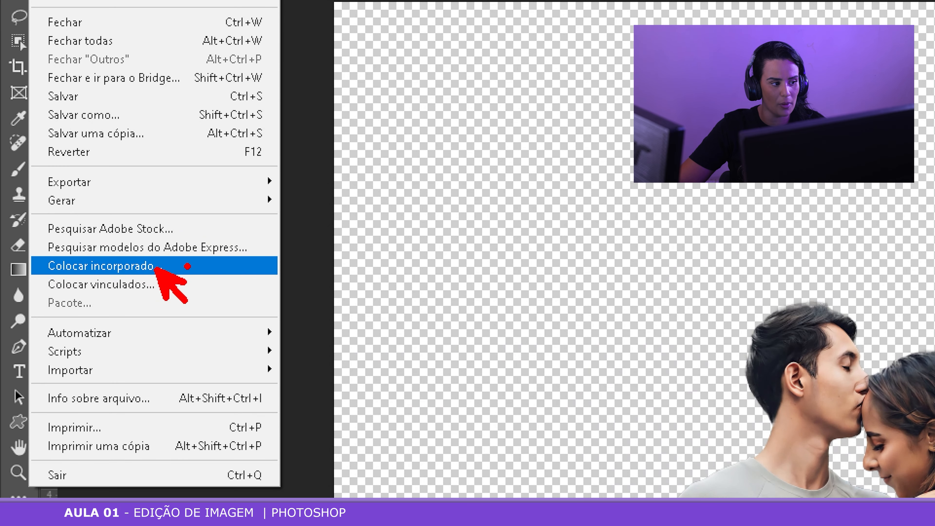
pyautogui.moveTo(261, 275)
pyautogui.mouseDown()
pyautogui.moveTo(622, 222)
pyautogui.moveTo(426, 225)
pyautogui.moveTo(379, 239)
pyautogui.mouseUp()
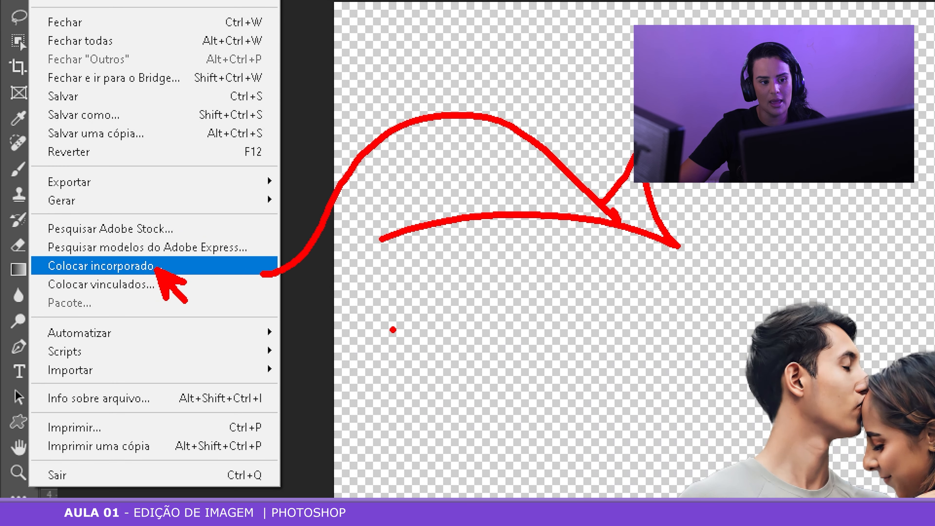
pyautogui.click(154, 266)
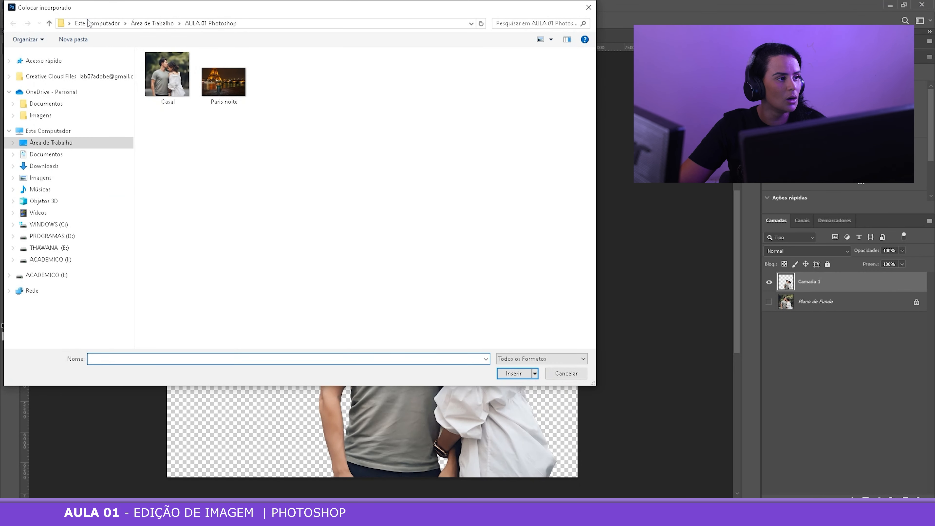
pyautogui.click(224, 81)
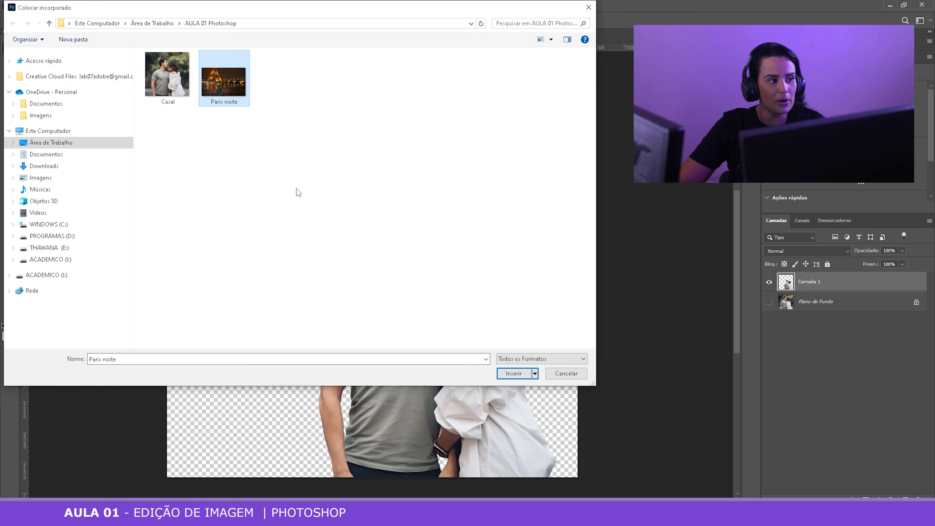
pyautogui.click(514, 373)
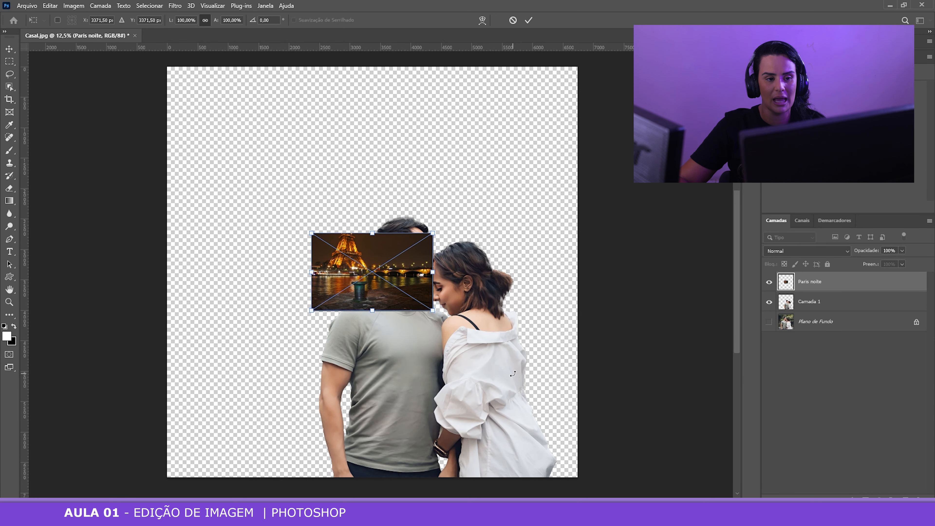
# Enlarge the placed Paris noite image to about 535% and position it to cover the whole canvas with the Eiffel Tower in view
pyautogui.moveTo(387, 296); pyautogui.dragTo(383, 247)
pyautogui.moveTo(426, 262); pyautogui.dragTo(689, 431)
pyautogui.moveTo(309, 188); pyautogui.dragTo(105, 90)
pyautogui.scroll(-2, 350, 339)
pyautogui.moveTo(348, 337); pyautogui.dragTo(404, 377)
pyautogui.moveTo(650, 158); pyautogui.dragTo(693, 129)
pyautogui.moveTo(609, 192); pyautogui.dragTo(581, 199)
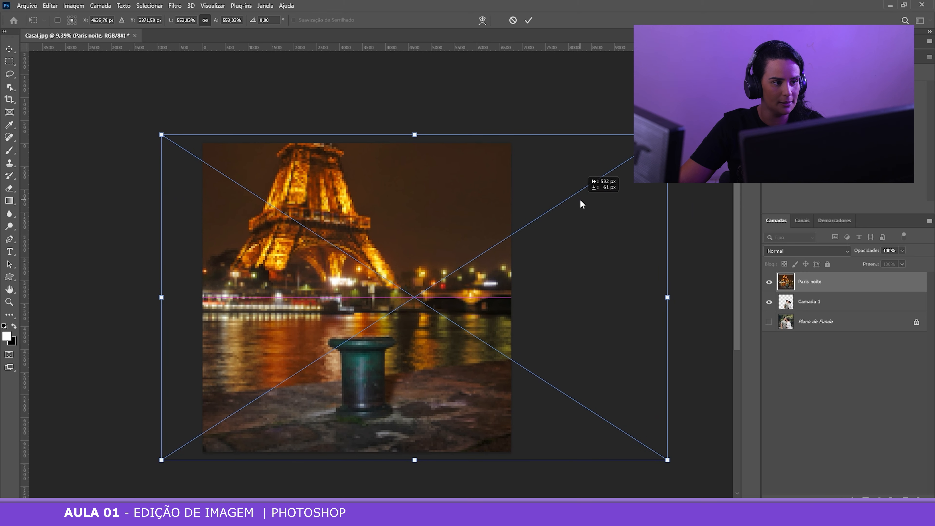
pyautogui.moveTo(667, 135); pyautogui.dragTo(650, 145)
pyautogui.moveTo(590, 187); pyautogui.dragTo(591, 178)
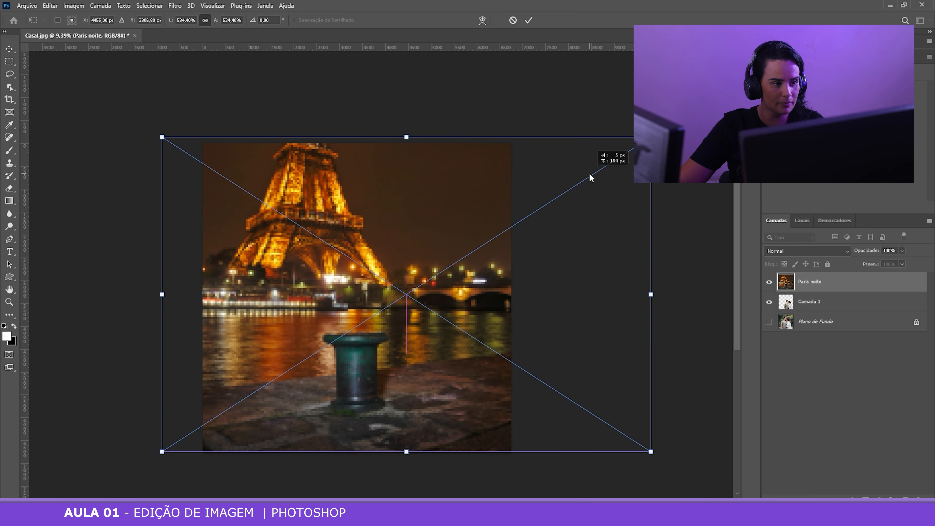
pyautogui.moveTo(651, 137); pyautogui.dragTo(645, 140)
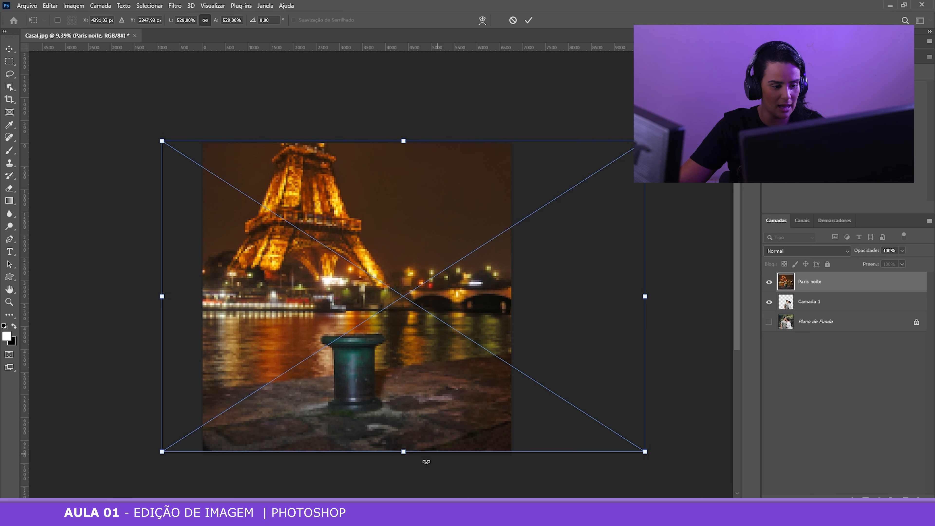
pyautogui.moveTo(403, 451); pyautogui.dragTo(411, 459)
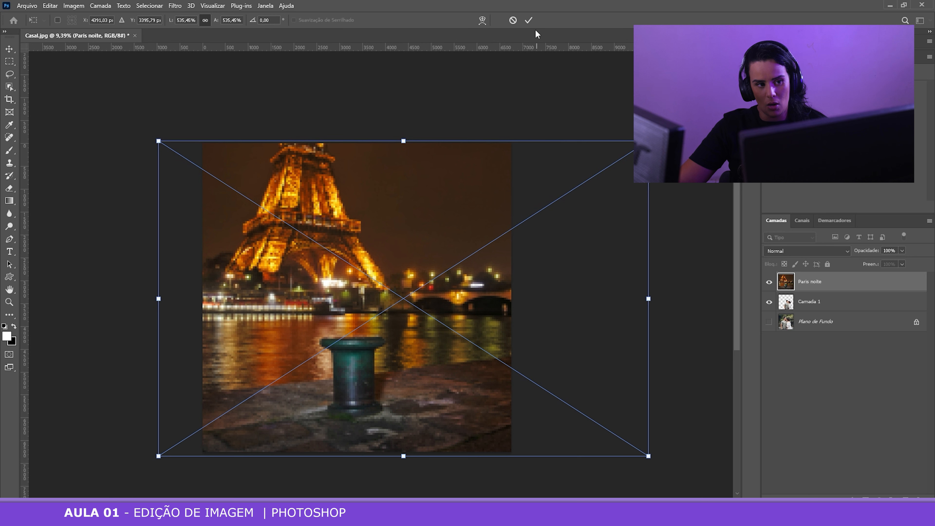
pyautogui.click(528, 21)
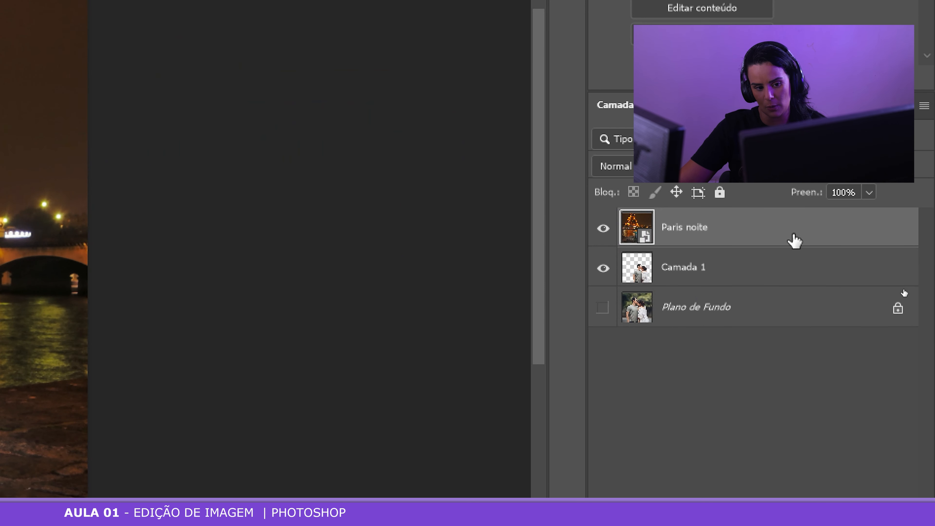
# Arrange the Camada 1 couple layer above the Paris noite layer and enlarge the couple proportionally toward the upper left
pyautogui.moveTo(832, 283); pyautogui.dragTo(766, 215)
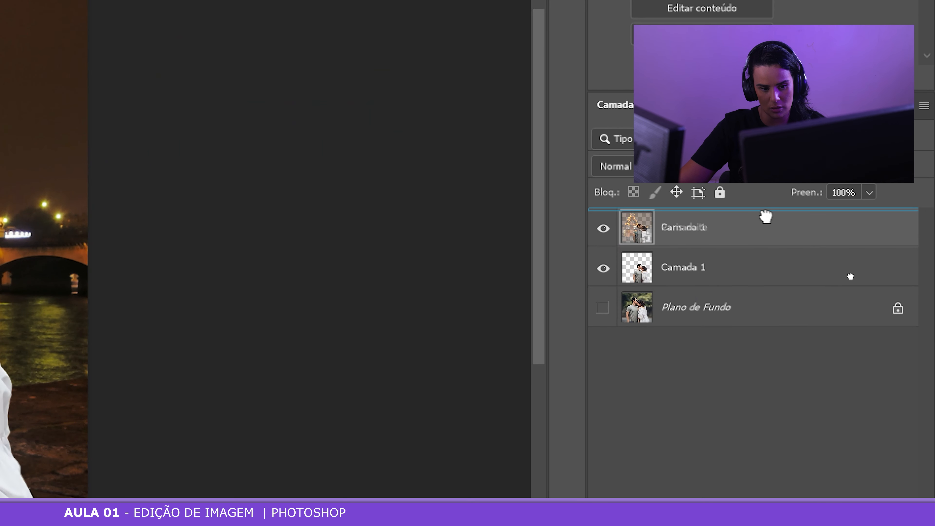
pyautogui.moveTo(727, 269)
pyautogui.mouseDown()
pyautogui.moveTo(723, 226)
pyautogui.moveTo(737, 258)
pyautogui.mouseUp()
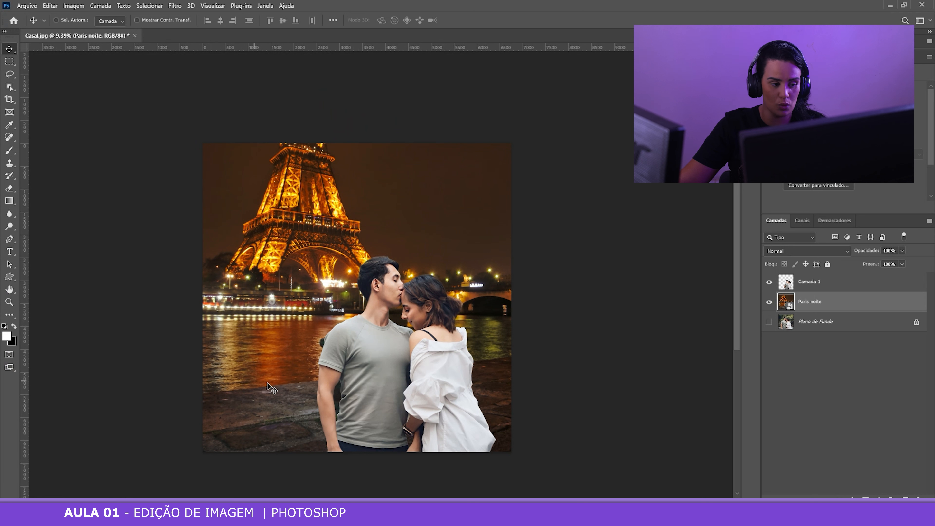
pyautogui.click(832, 284)
pyautogui.hotkey('ctrl', 't')
pyautogui.moveTo(319, 254); pyautogui.dragTo(291, 213)
pyautogui.press('Return')
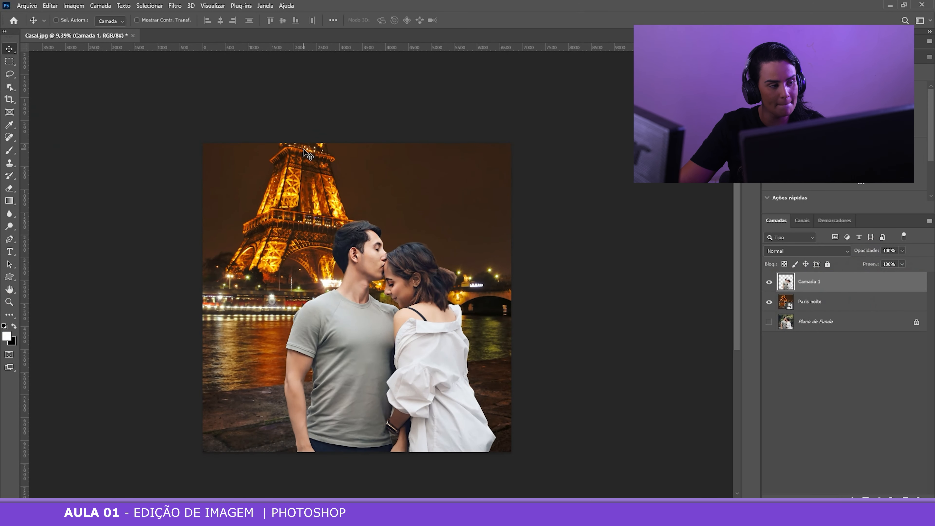
# Start Match Color on Camada 1 with Casal.jpg as the source and Paris noite as the source layer
pyautogui.click(73, 6)
pyautogui.moveTo(79, 31)
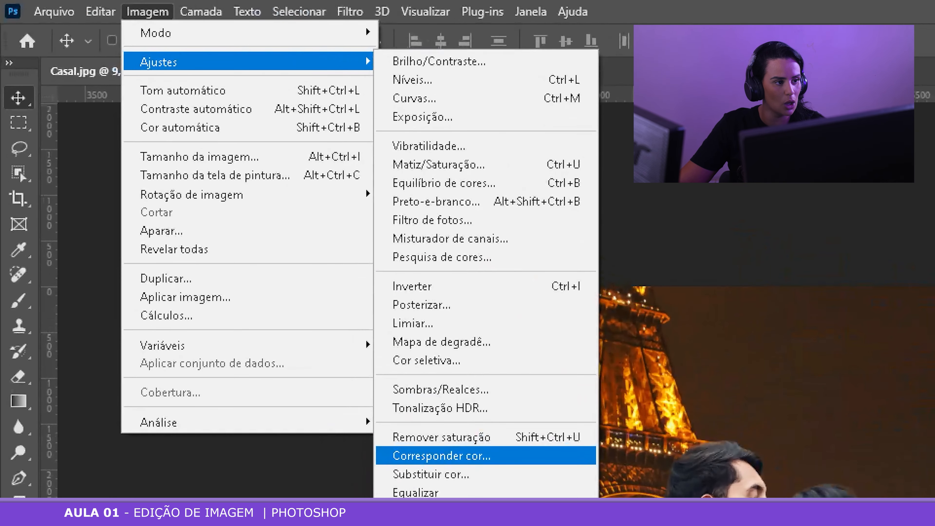
pyautogui.click(261, 228)
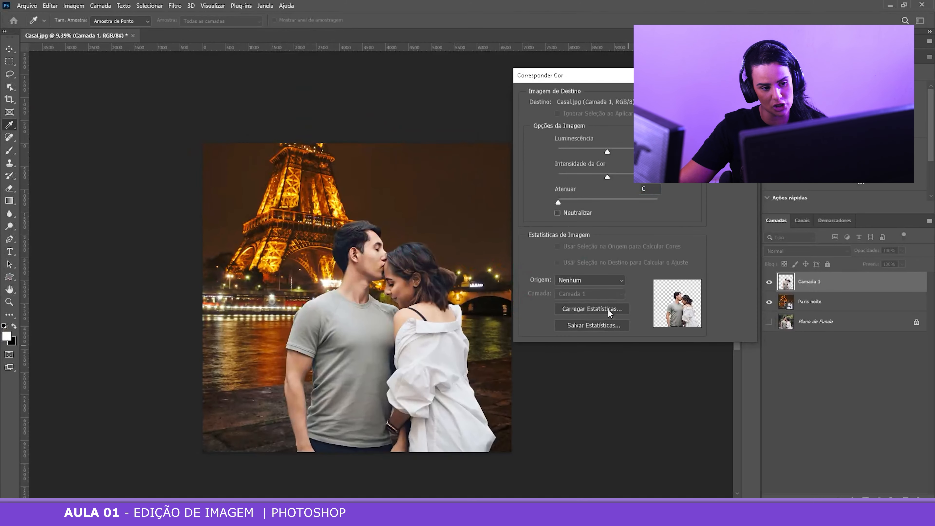
pyautogui.click(614, 279)
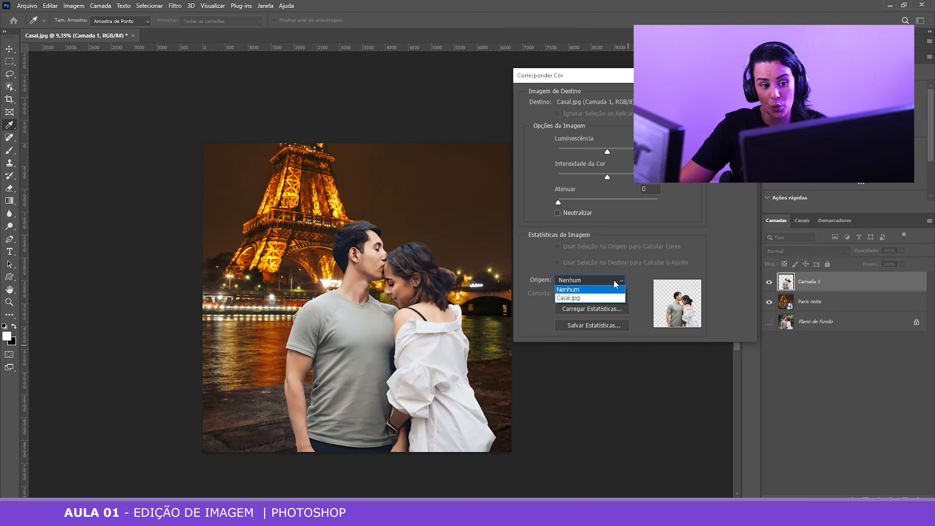
pyautogui.click(594, 299)
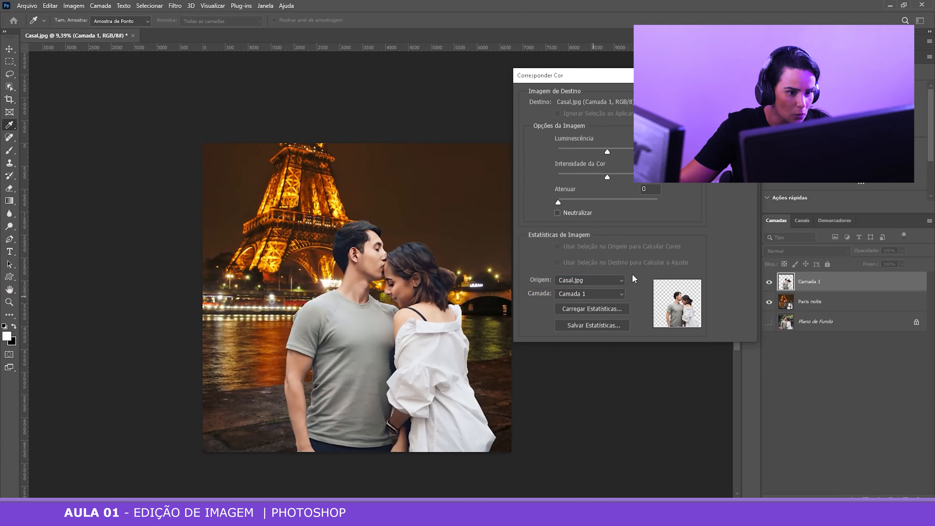
pyautogui.click(611, 294)
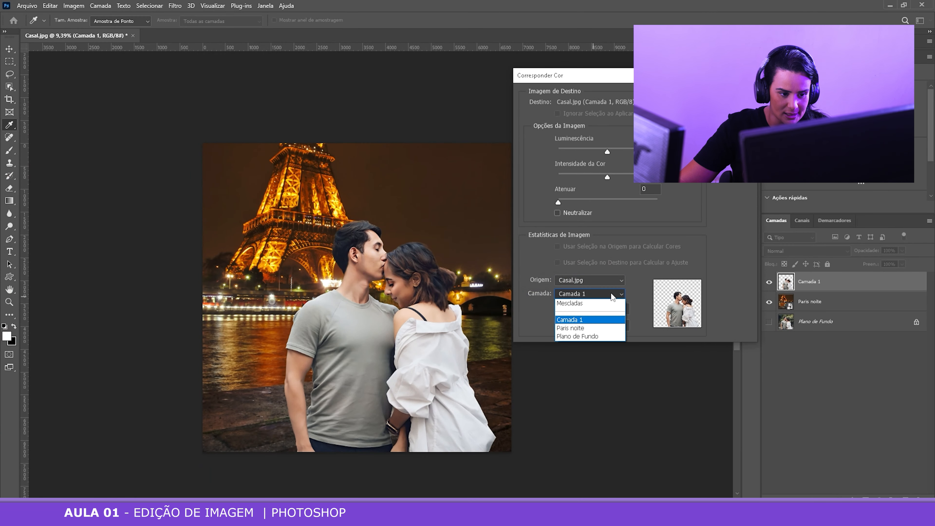
pyautogui.click(597, 328)
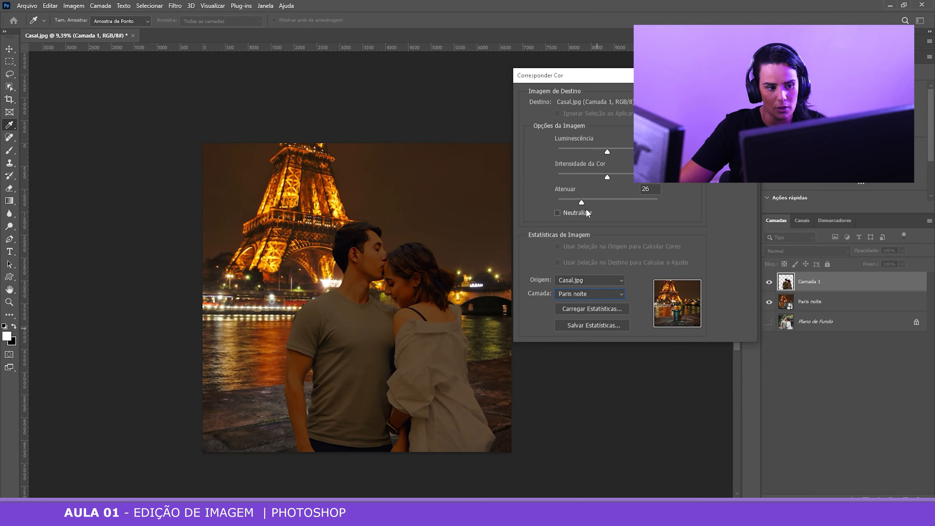
# Raise the Match Color luminance and colour intensity, set Atenuar (fade) to 31, and apply the adjustment to the couple
pyautogui.moveTo(580, 201); pyautogui.dragTo(586, 201)
pyautogui.moveTo(610, 152); pyautogui.dragTo(620, 155)
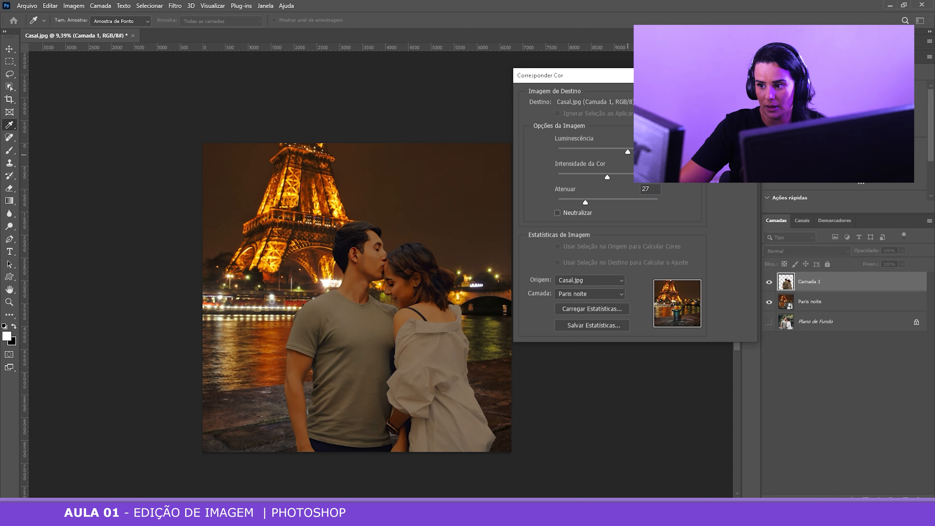
pyautogui.moveTo(631, 155); pyautogui.dragTo(641, 154)
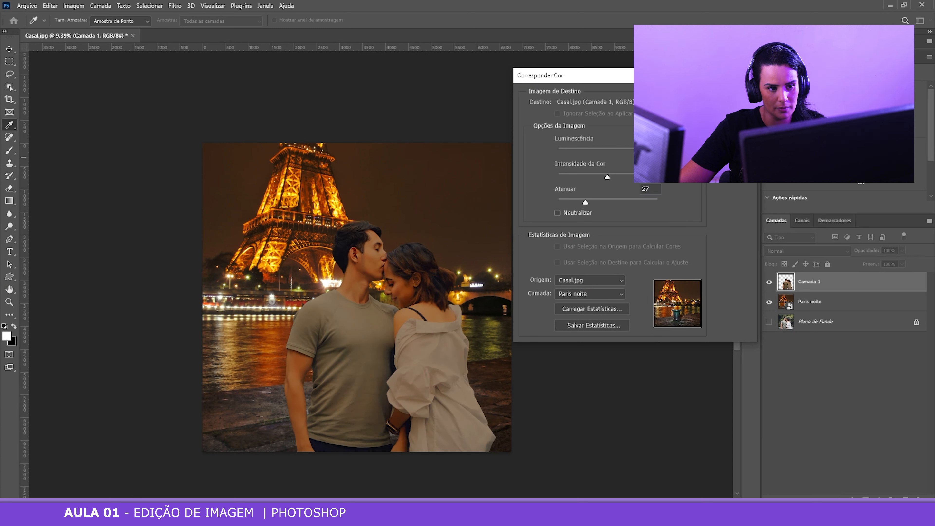
pyautogui.moveTo(629, 151); pyautogui.dragTo(632, 180)
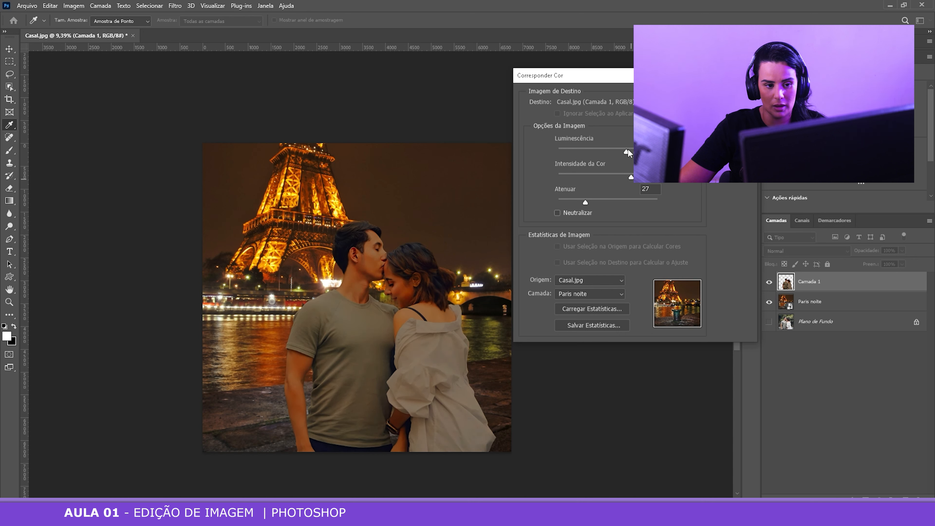
pyautogui.moveTo(613, 151)
pyautogui.mouseDown()
pyautogui.moveTo(602, 148)
pyautogui.moveTo(612, 152)
pyautogui.mouseUp()
pyautogui.moveTo(584, 201); pyautogui.dragTo(593, 204)
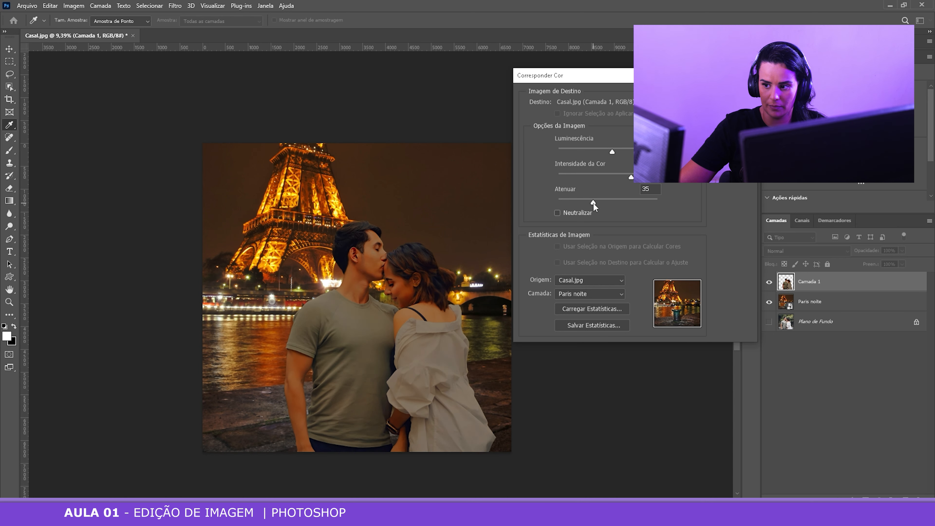
pyautogui.click(588, 201)
pyautogui.click(589, 202)
pyautogui.click(648, 187)
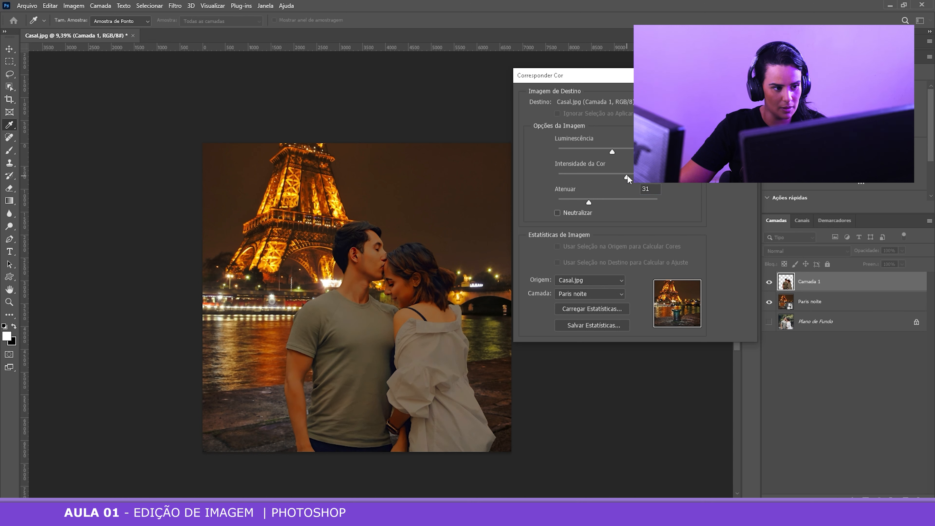
pyautogui.moveTo(612, 150); pyautogui.dragTo(627, 153)
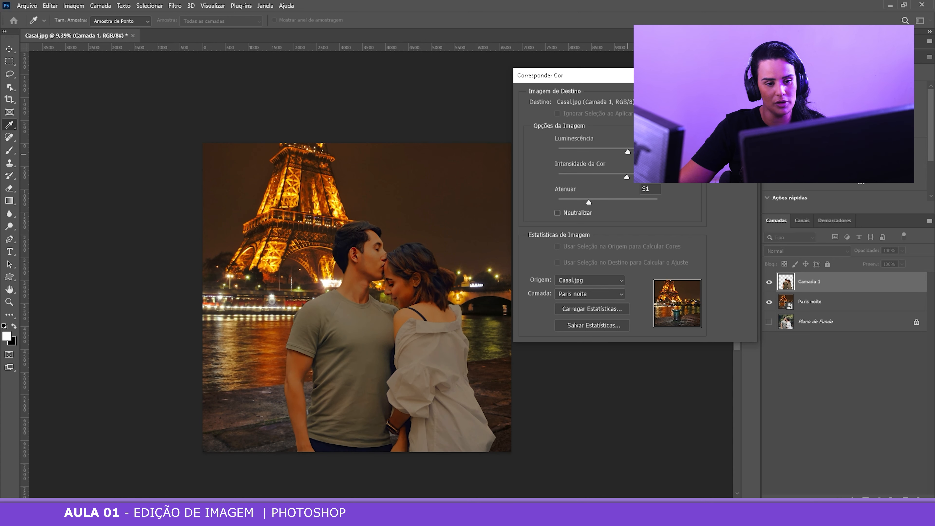
pyautogui.press('Return')
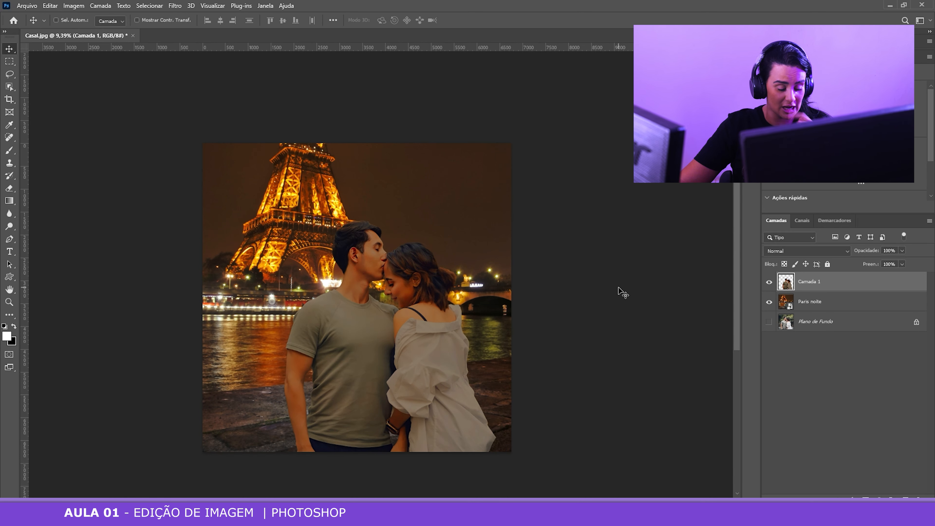
# Compare the couple before and after the colour match by undoing and redoing it
pyautogui.press('ctrl')
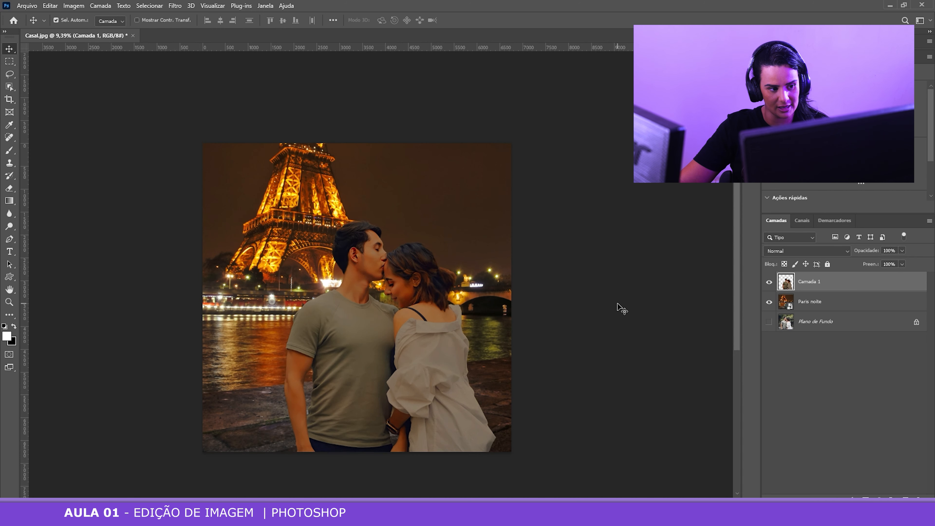
pyautogui.hotkey('ctrl', 'shift', 'z')
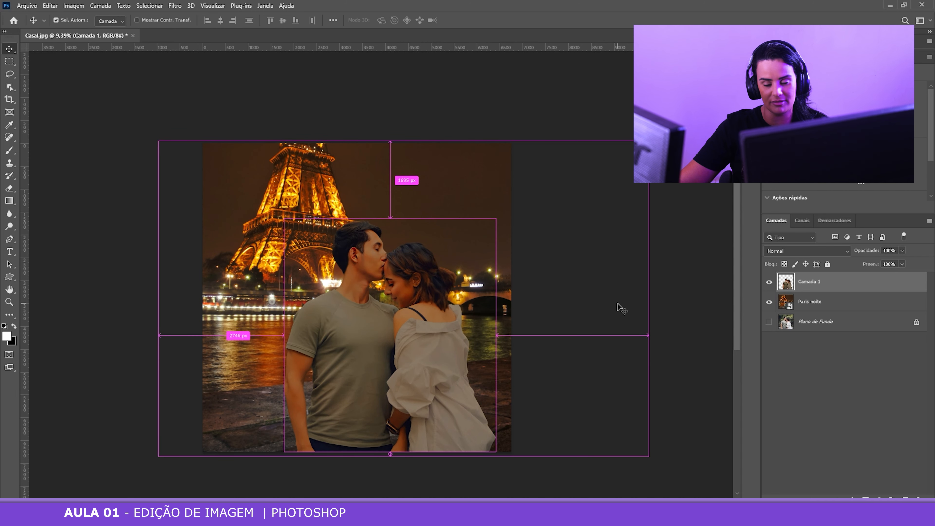
pyautogui.hotkey('ctrl', 'z')
pyautogui.hotkey('ctrl', 'shift', 'z')
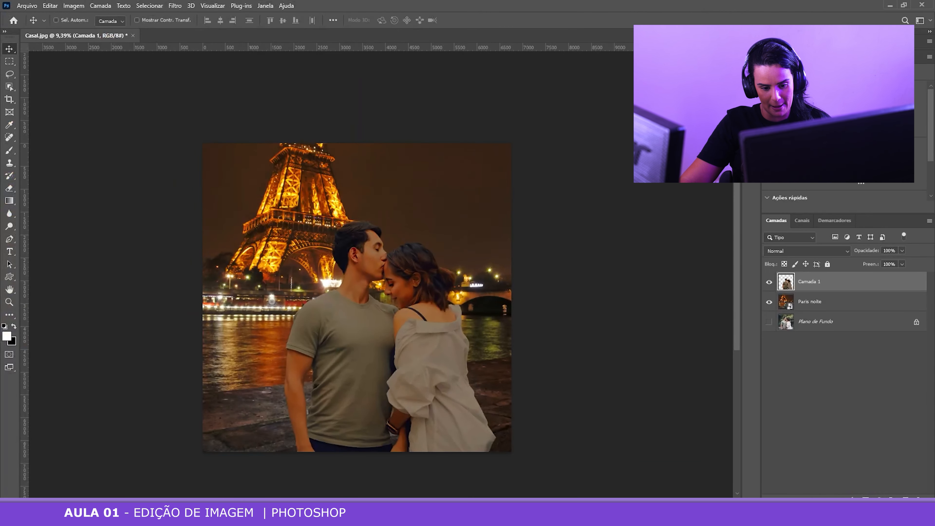
pyautogui.click(879, 498)
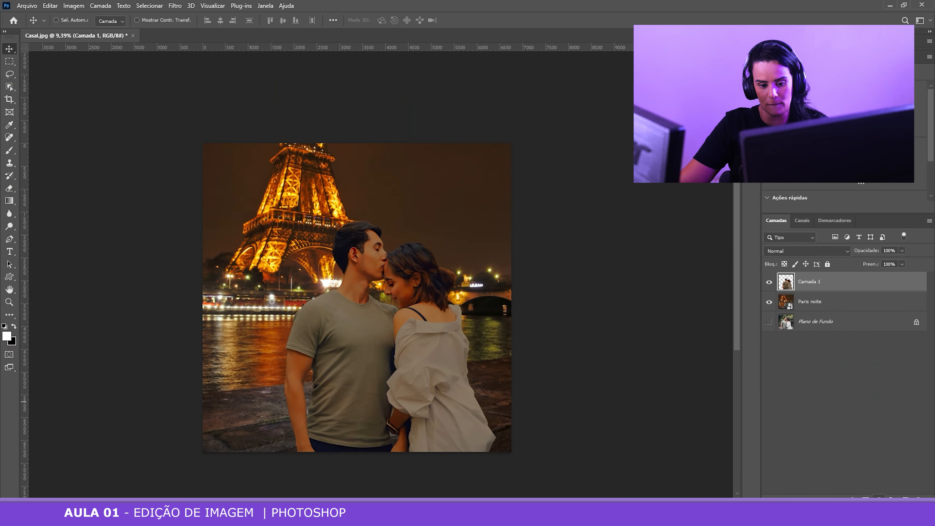
pyautogui.click(890, 499)
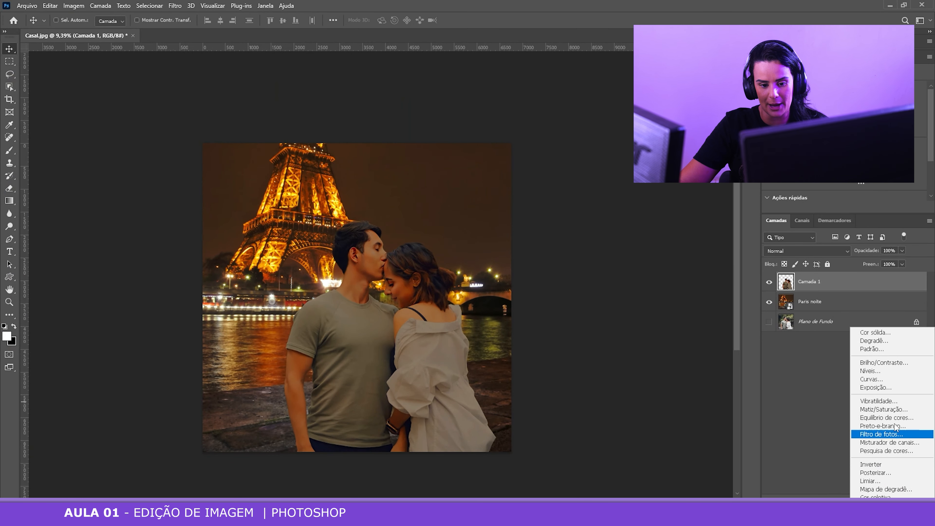
pyautogui.click(831, 372)
pyautogui.hotkey('ctrl', 'z')
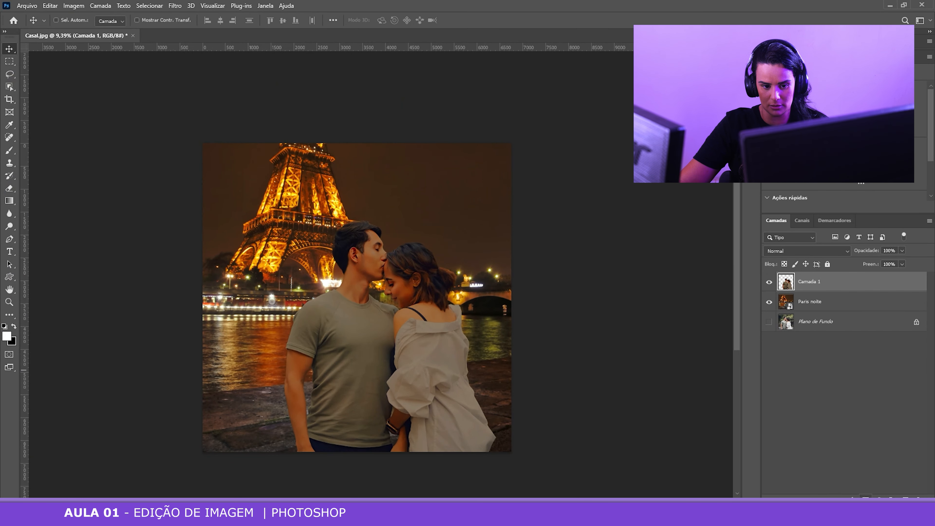
# Add a Brilho/Contraste adjustment layer above Camada 1 and select its adjustment thumbnail instead of the mask
pyautogui.click(876, 494)
pyautogui.click(887, 357)
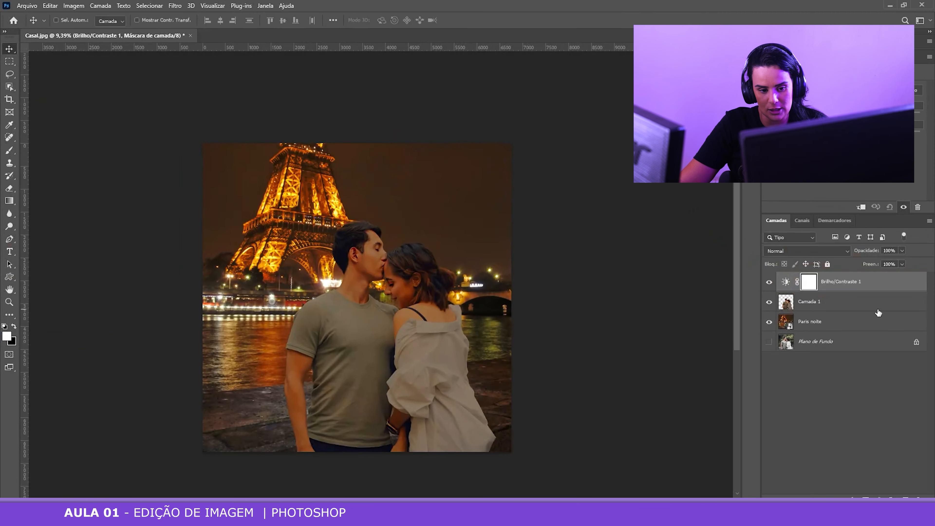
pyautogui.click(788, 287)
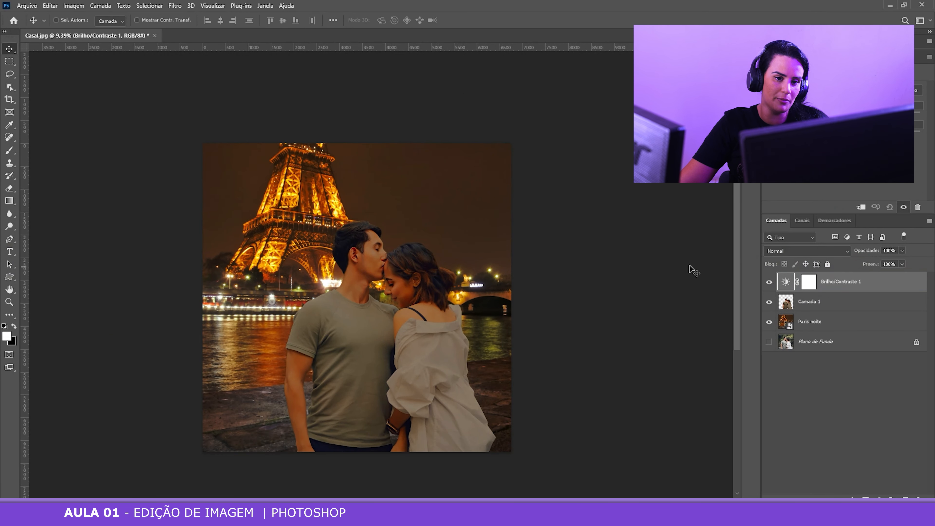
# Open Composição.psd and compare the couple with and without the Brilho/Contraste 3 adjustment layer
pyautogui.press('ctrl')
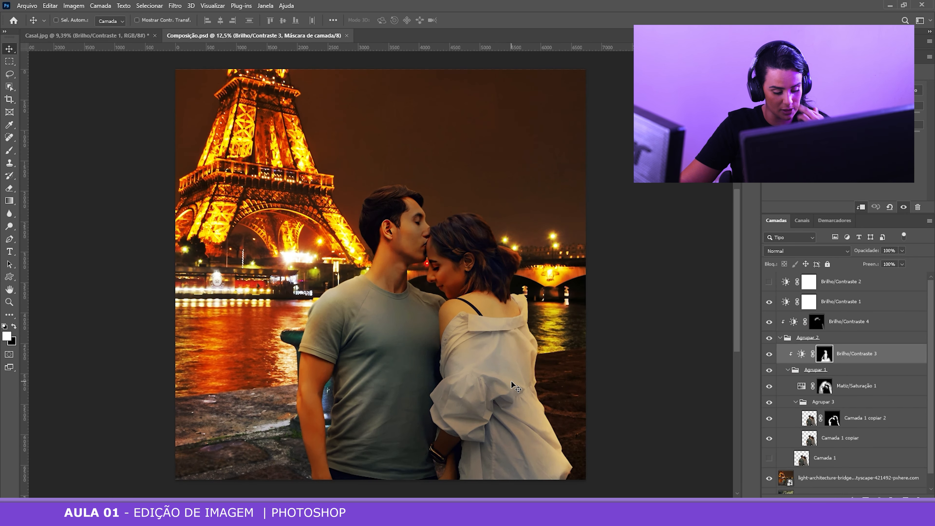
pyautogui.scroll(-1, 526, 298)
pyautogui.scroll(-1, 656, 328)
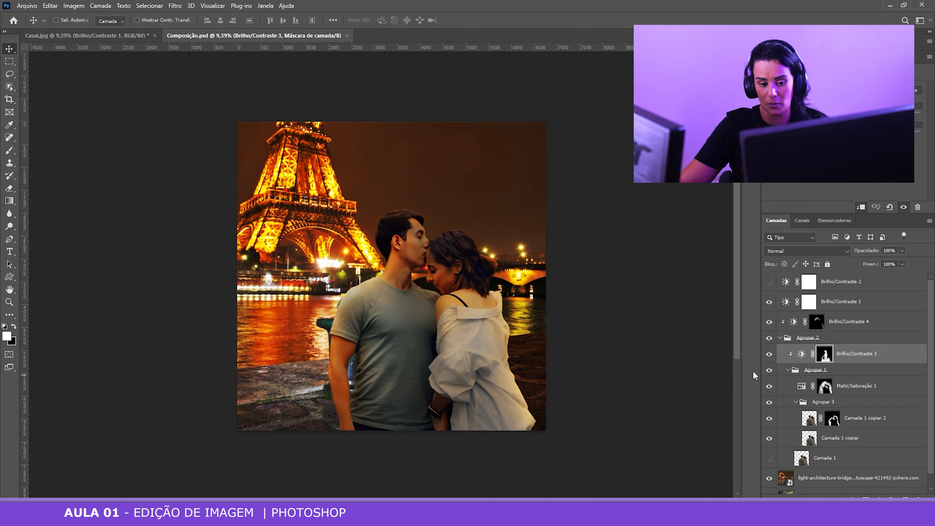
pyautogui.click(769, 355)
pyautogui.click(770, 355)
pyautogui.click(770, 355)
pyautogui.click(770, 355)
pyautogui.click(769, 355)
pyautogui.click(769, 355)
pyautogui.click(769, 355)
pyautogui.click(770, 355)
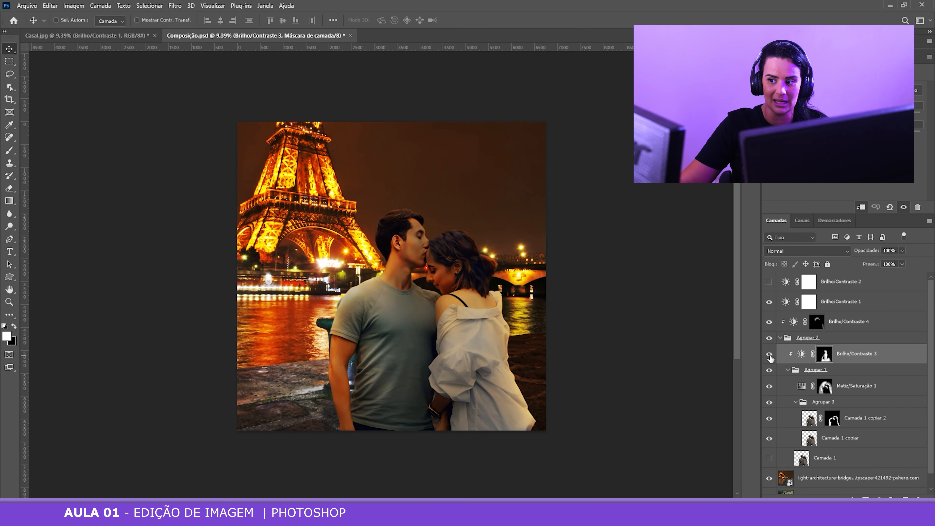
pyautogui.click(769, 355)
pyautogui.click(769, 355)
pyautogui.click(769, 355)
pyautogui.click(769, 355)
pyautogui.click(769, 354)
pyautogui.click(770, 355)
pyautogui.click(769, 355)
# Compare the couple with and without the Matiz/Saturação 1 adjustment layer, and collapse the Agrupar 2 group
pyautogui.click(769, 387)
pyautogui.click(769, 387)
pyautogui.click(769, 387)
pyautogui.click(769, 386)
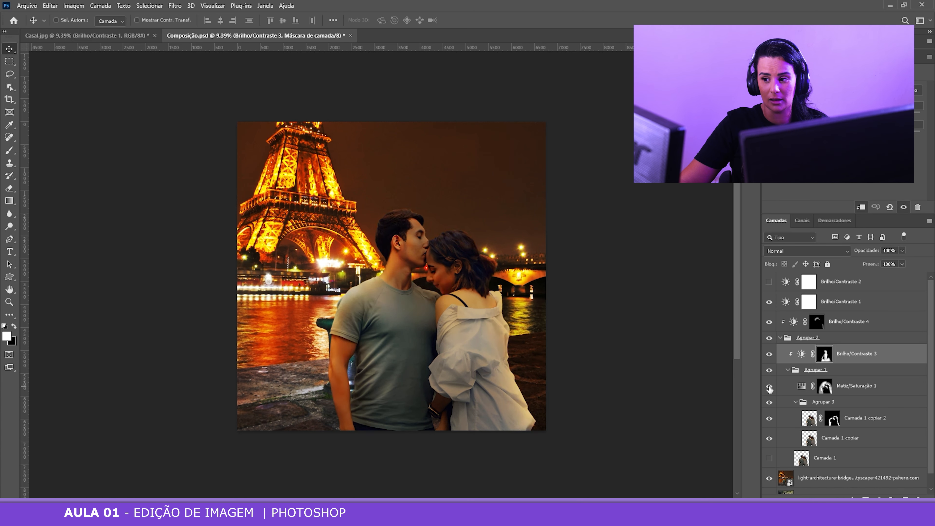
pyautogui.click(769, 387)
pyautogui.click(769, 387)
pyautogui.click(769, 386)
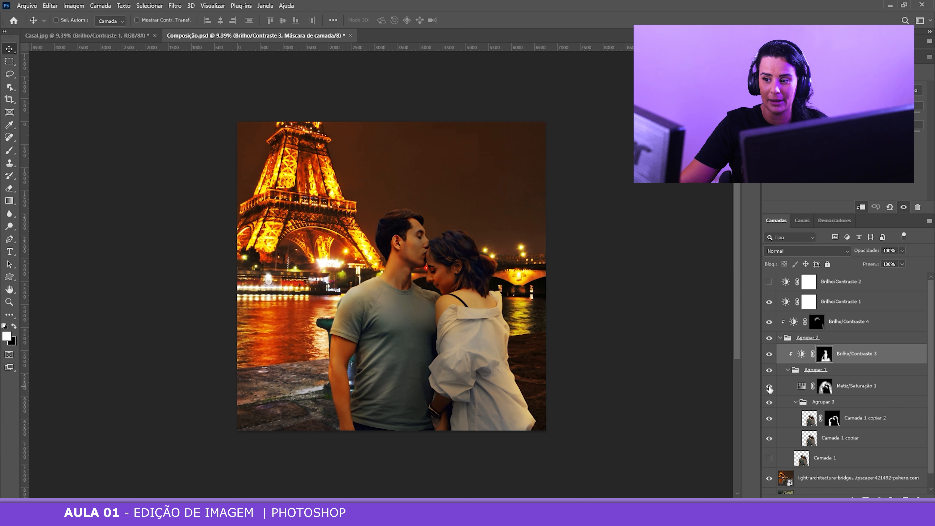
pyautogui.click(769, 387)
pyautogui.click(769, 386)
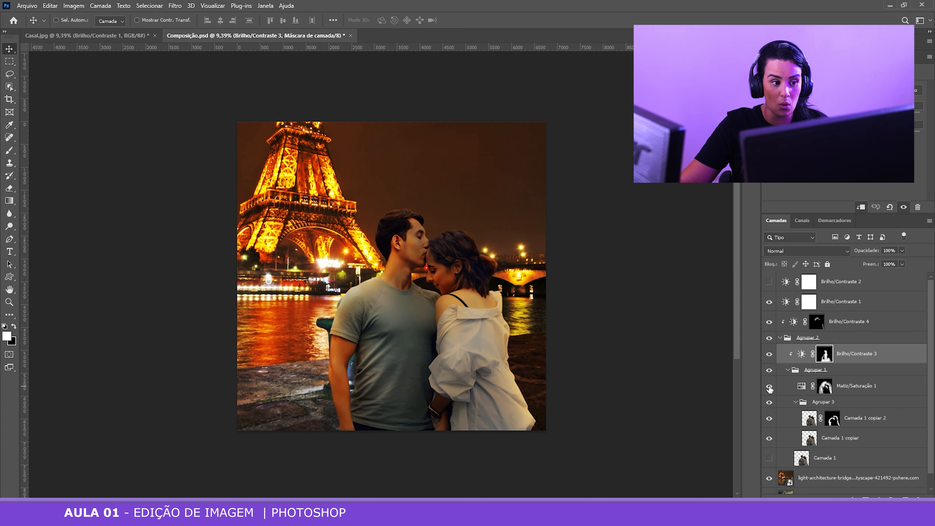
pyautogui.click(769, 387)
pyautogui.click(769, 388)
pyautogui.click(770, 387)
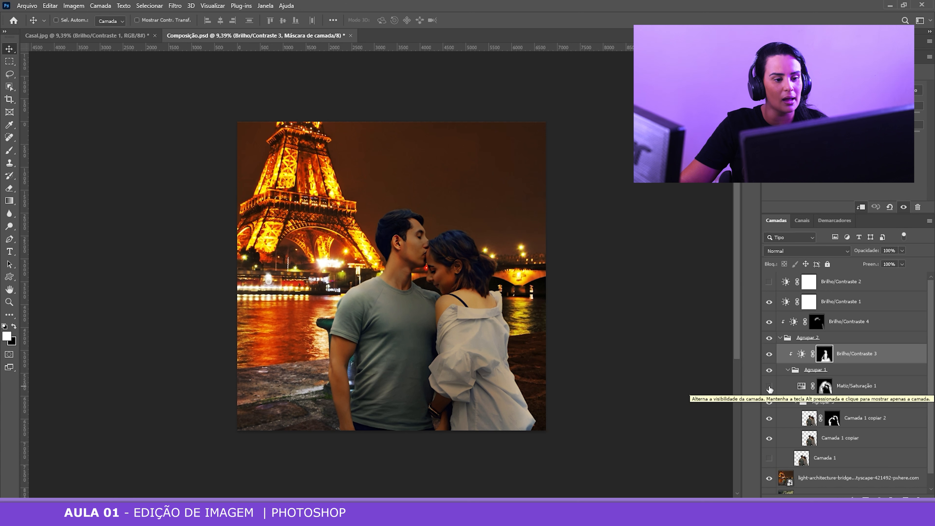
pyautogui.click(769, 387)
pyautogui.click(780, 337)
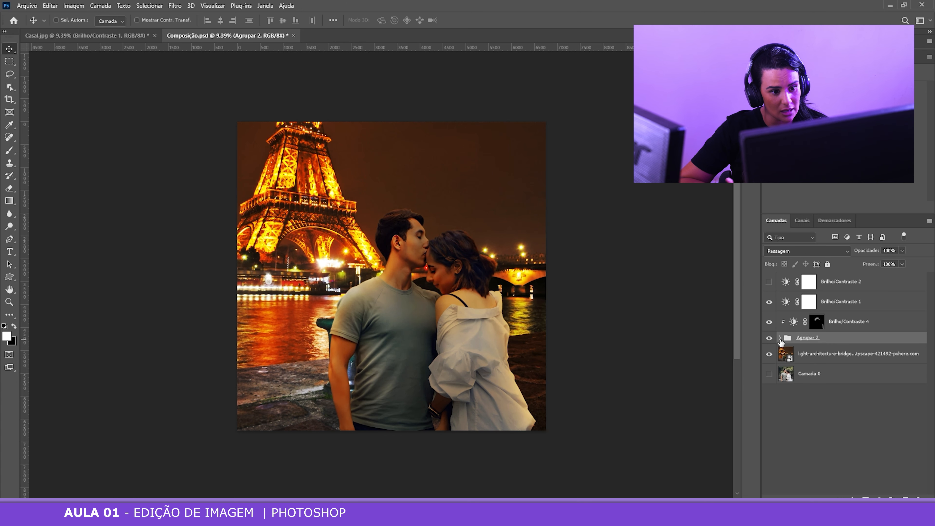